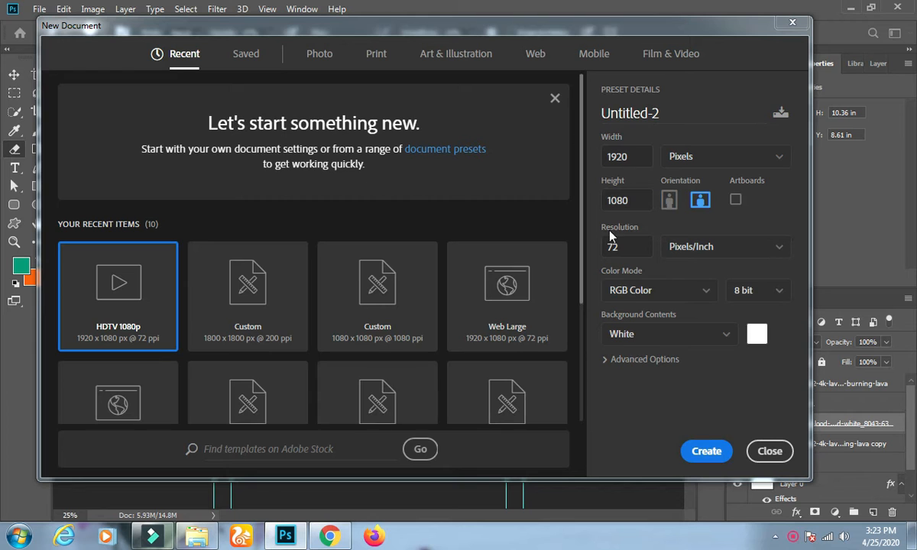
Create a 1920 × 1080 px document at 72 pixels/inch and place the 4137 portrait slightly above the canvas centre
click(701, 452)
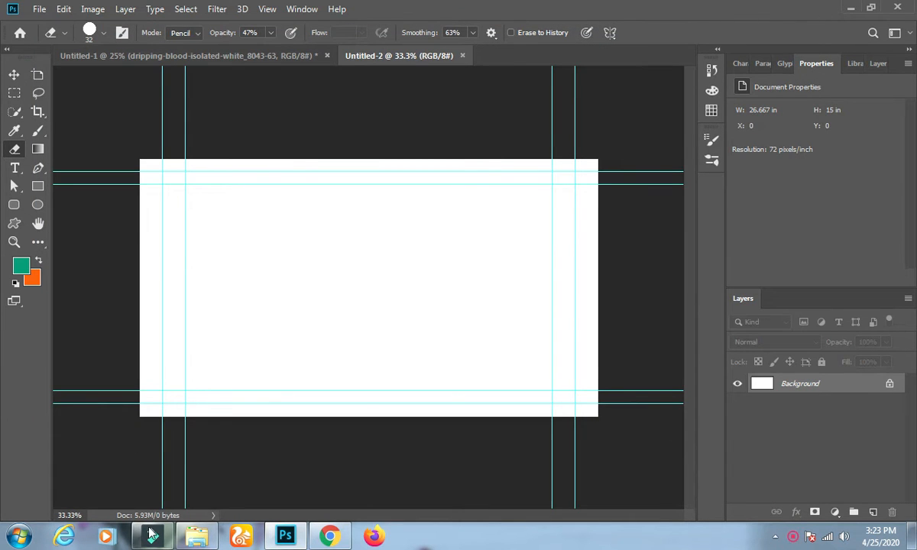
click(197, 536)
drag(143, 88, 338, 338)
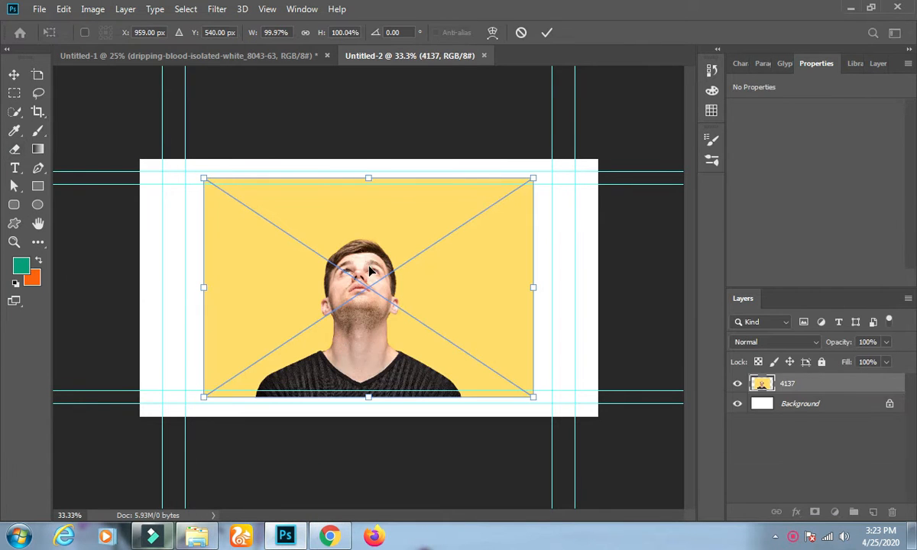
drag(305, 220, 306, 202)
drag(434, 207, 430, 199)
click(547, 32)
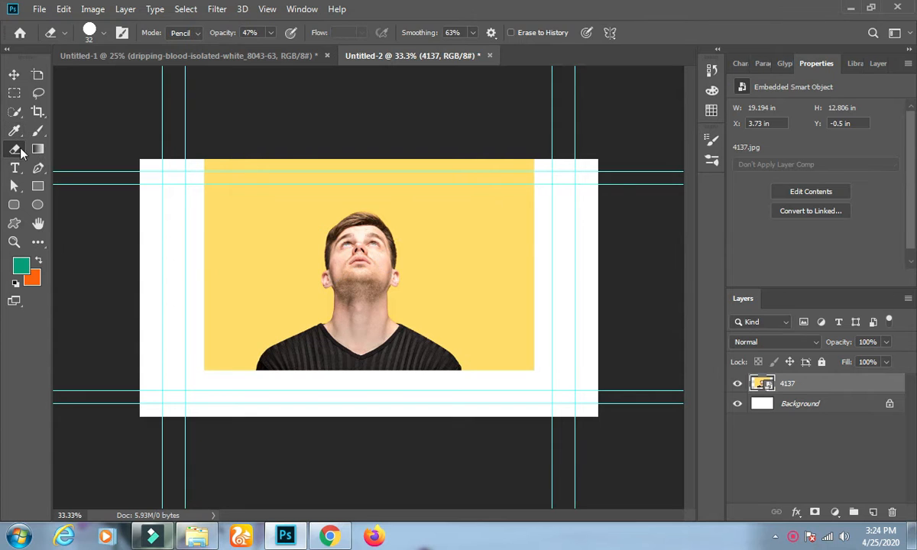
Rasterize the 4137 portrait layer and clear its yellow background using the Magic Wand, leaving nothing selected
click(224, 185)
click(439, 220)
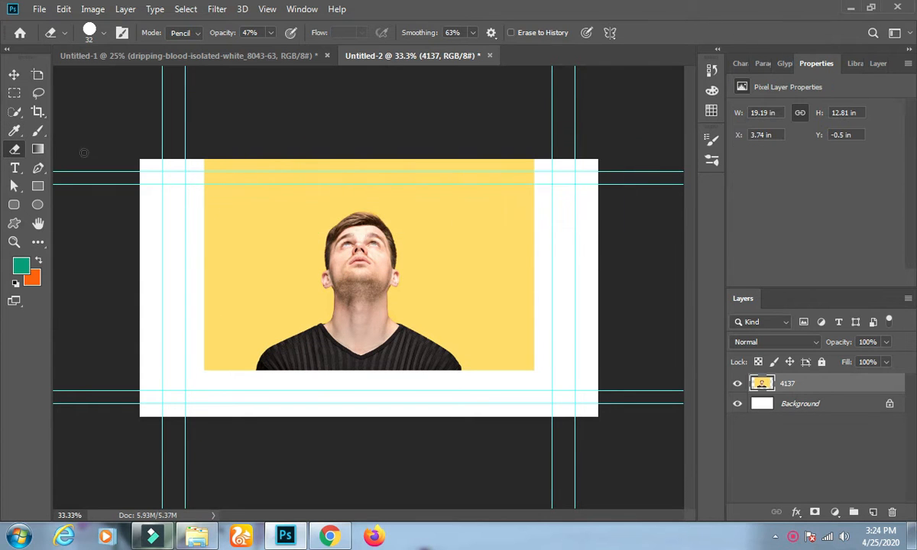
drag(14, 113, 84, 126)
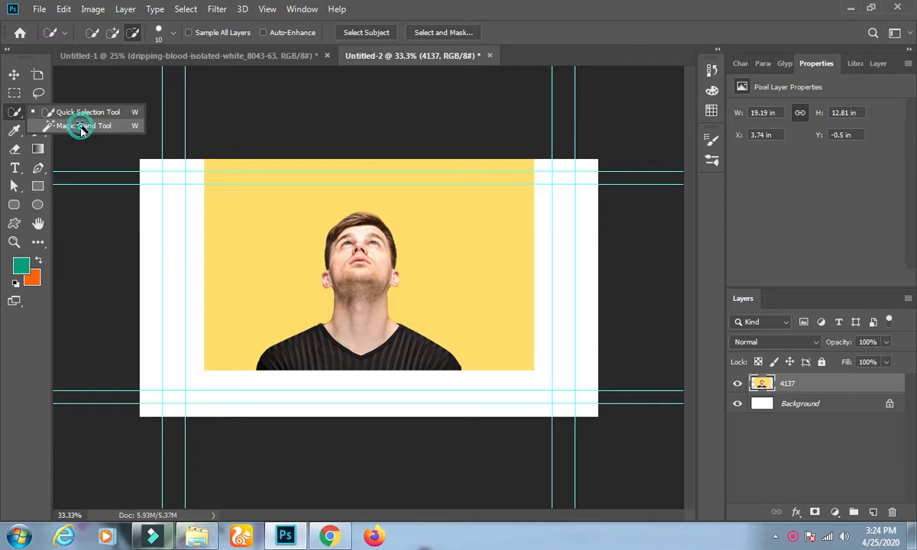
click(285, 228)
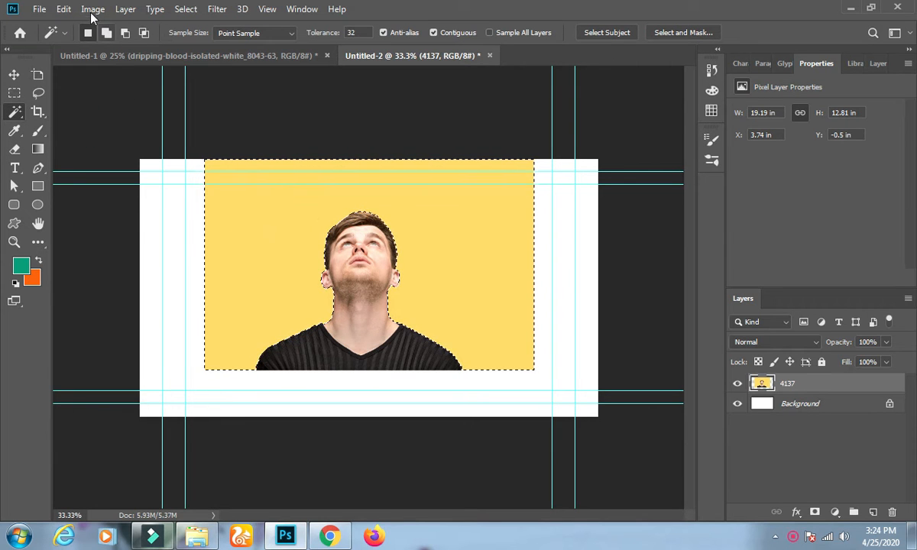
click(63, 9)
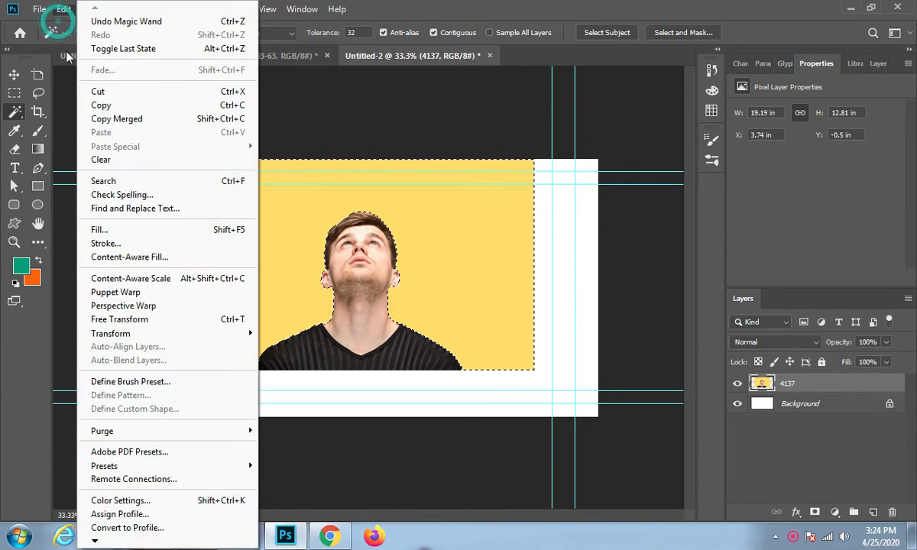
click(105, 162)
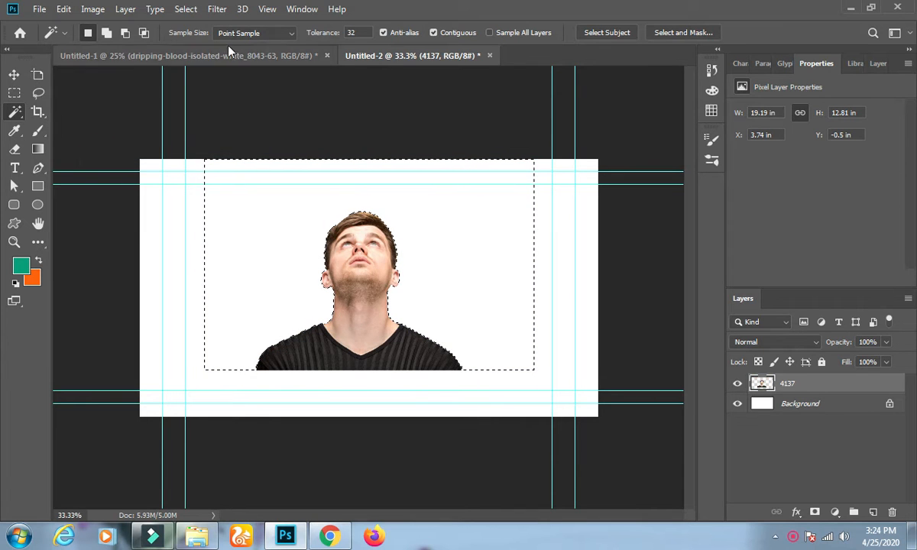
click(220, 13)
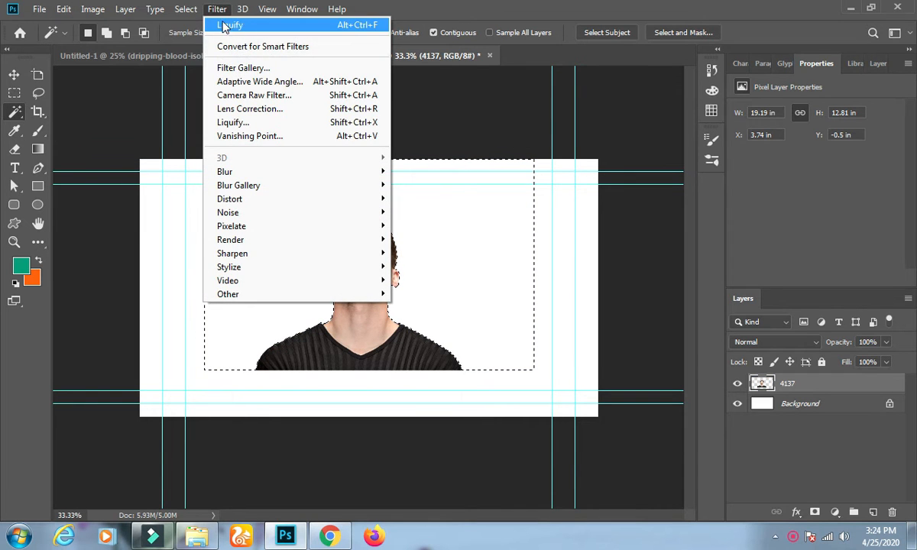
mouse_move(163, 15)
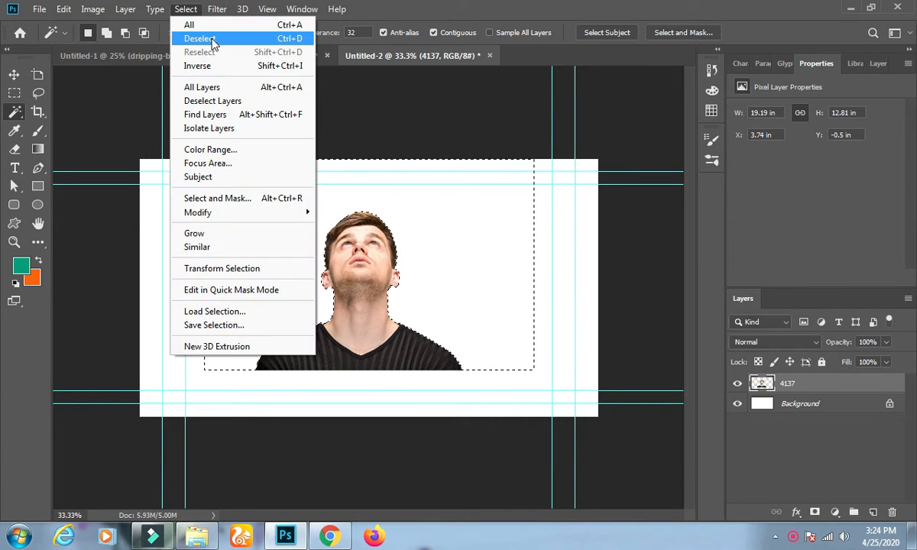
click(226, 40)
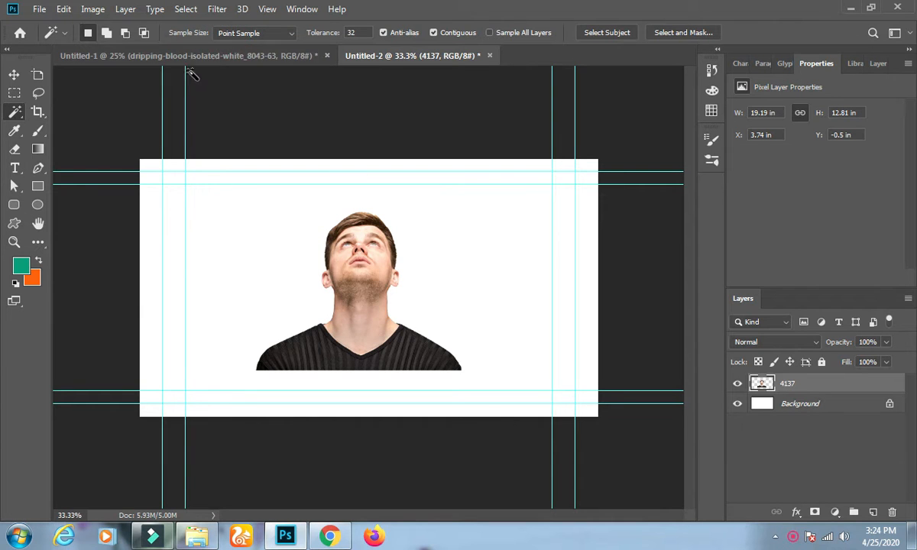
Scale the cut-out portrait layer down to about 15.5 × 10.4 in and position it at the canvas's upper middle
click(14, 74)
drag(351, 281, 352, 234)
drag(533, 322, 463, 285)
drag(336, 225, 368, 237)
click(688, 32)
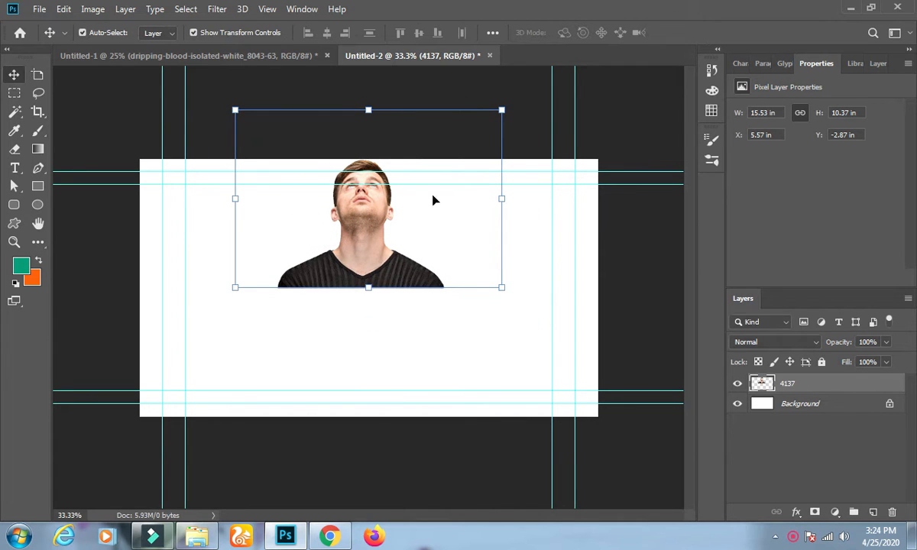
Place the dripping-blood-isolated-white image directly below the shirt, sized to about 9.9 × 9.2 in to match the shoulder width
click(200, 537)
click(320, 87)
drag(333, 100, 338, 435)
drag(363, 380, 359, 374)
drag(346, 256, 347, 337)
drag(424, 356, 444, 356)
drag(400, 305, 393, 329)
click(546, 32)
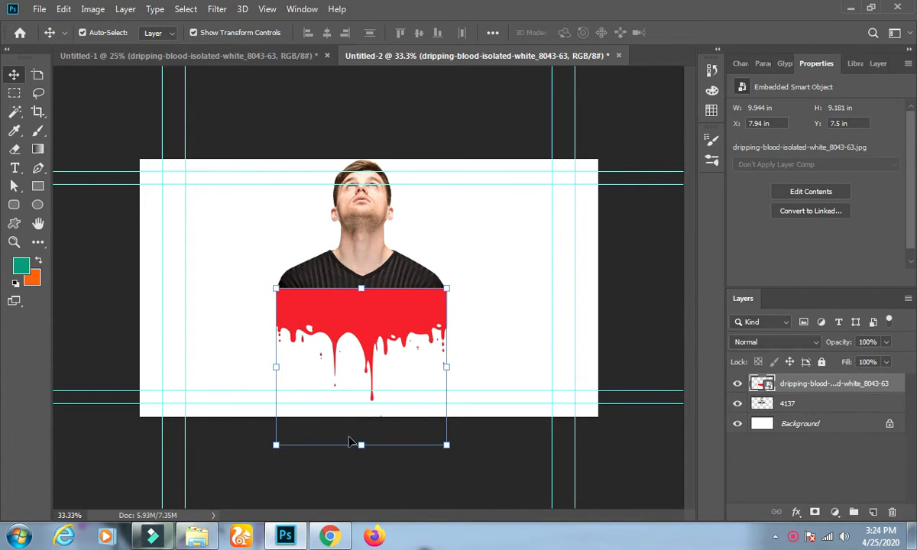
Switch to Chrome to view the Google Images results for "blood" vectors, and return to Photoshop
click(330, 536)
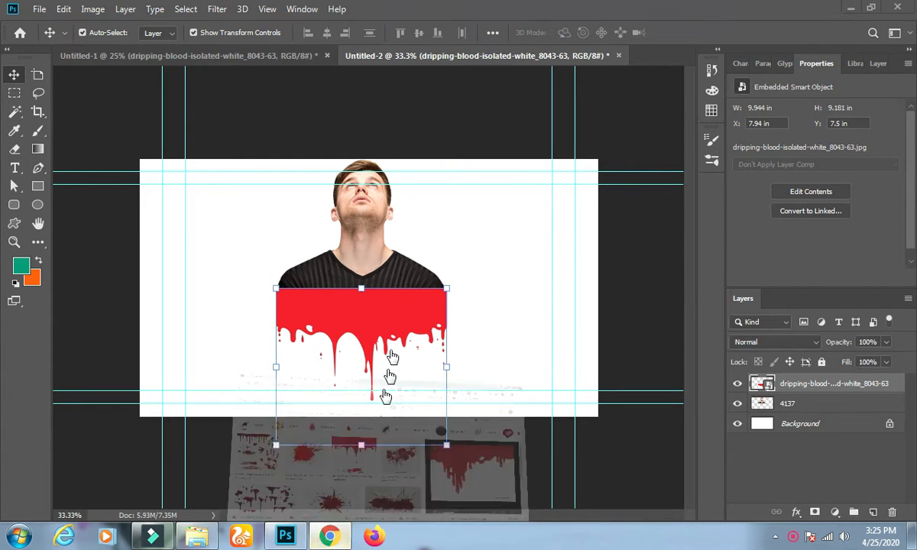
click(159, 102)
drag(211, 107, 121, 104)
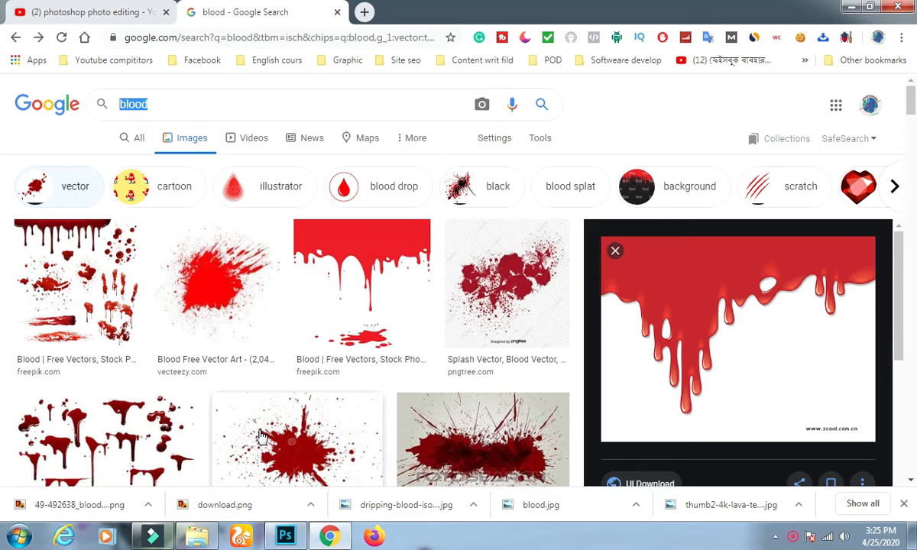
click(850, 7)
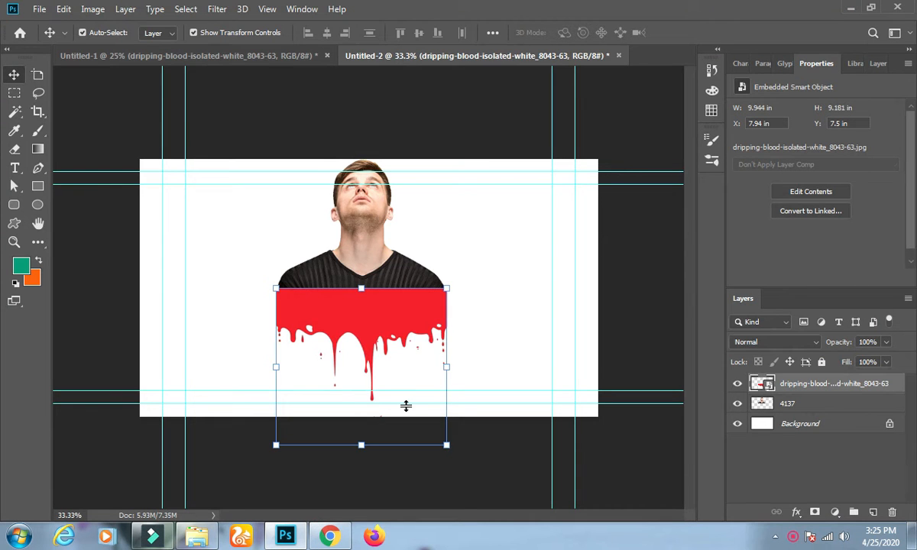
Rasterize the dripping-blood smart object layer
click(13, 148)
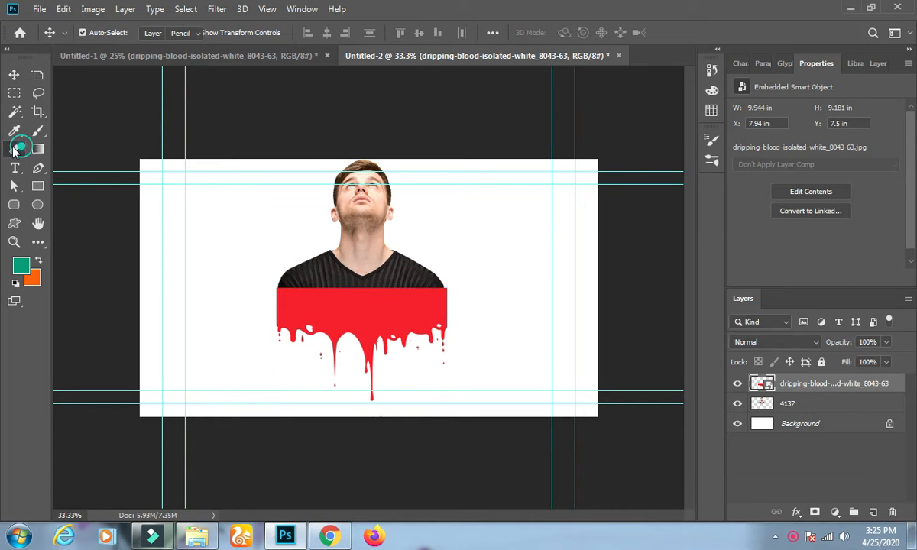
click(352, 388)
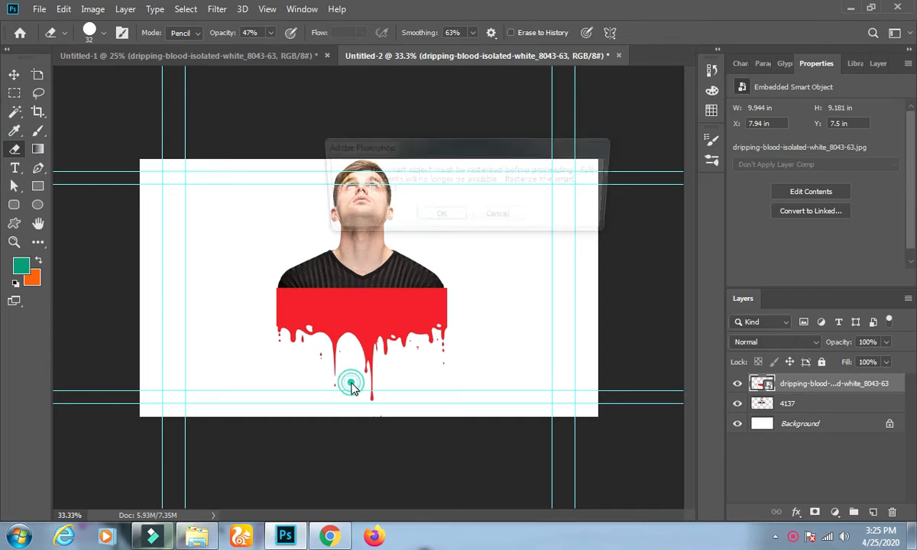
click(425, 218)
Clear the white background and the three enclosed white spots from the dripping-blood layer using the Magic Wand, and deselect
click(15, 111)
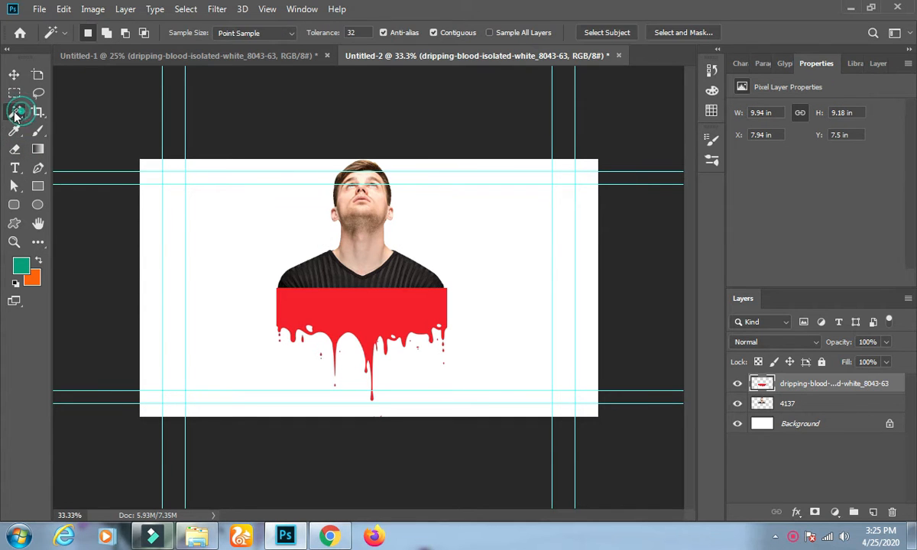
click(313, 366)
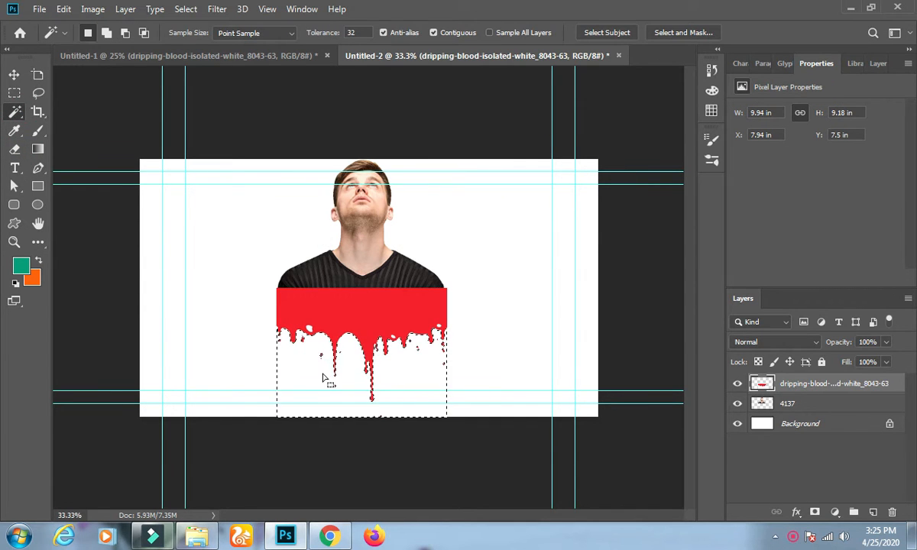
key(ctrl+plus)
key(ctrl+plus)
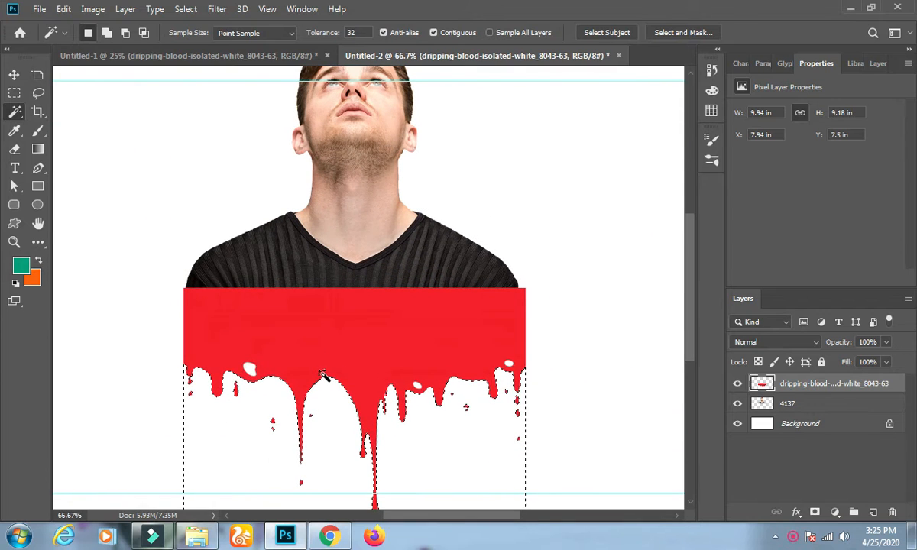
click(249, 367)
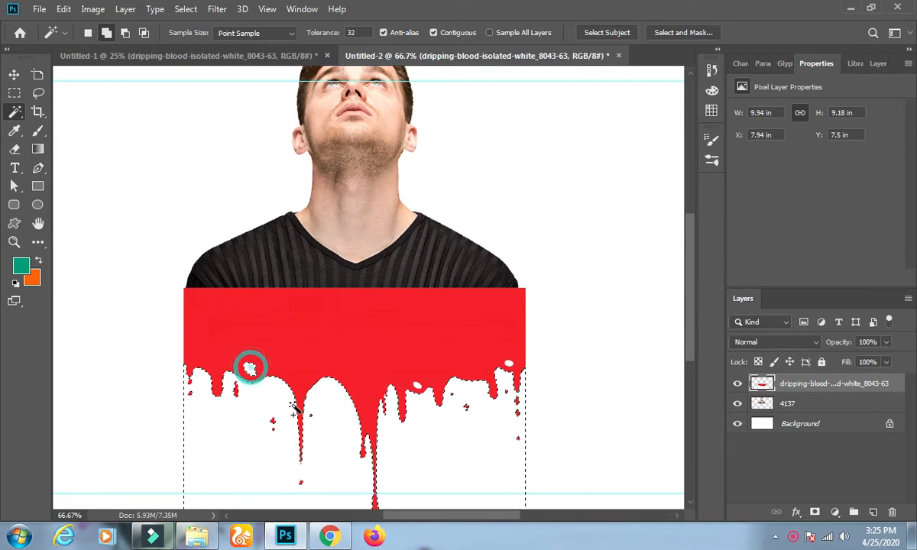
click(417, 385)
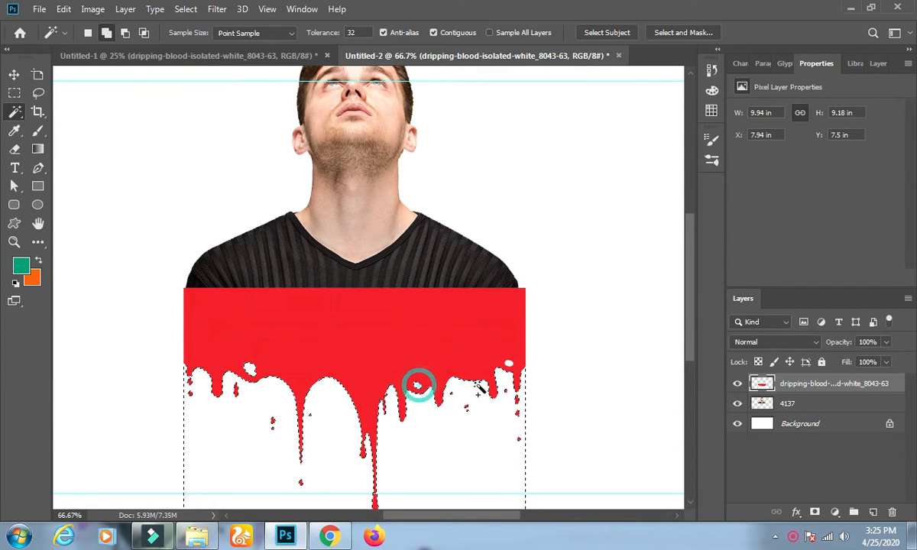
click(508, 365)
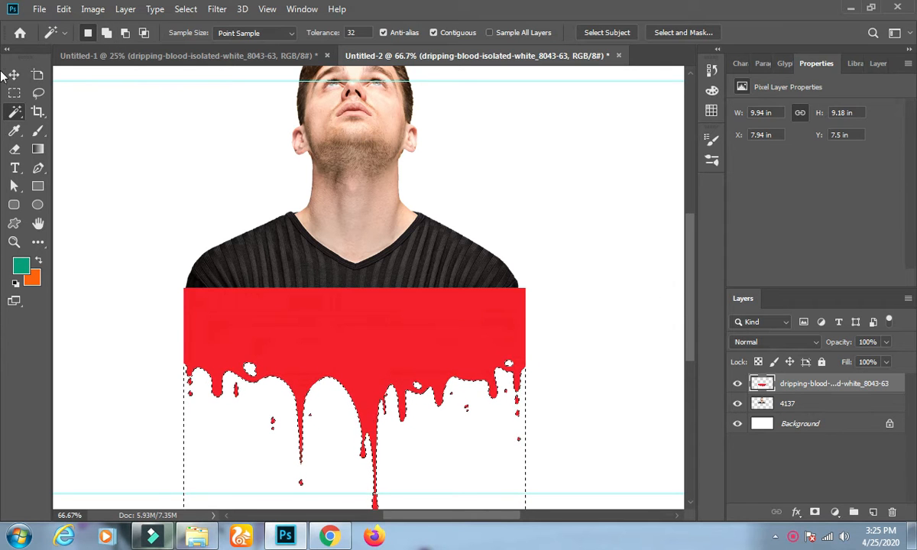
click(64, 9)
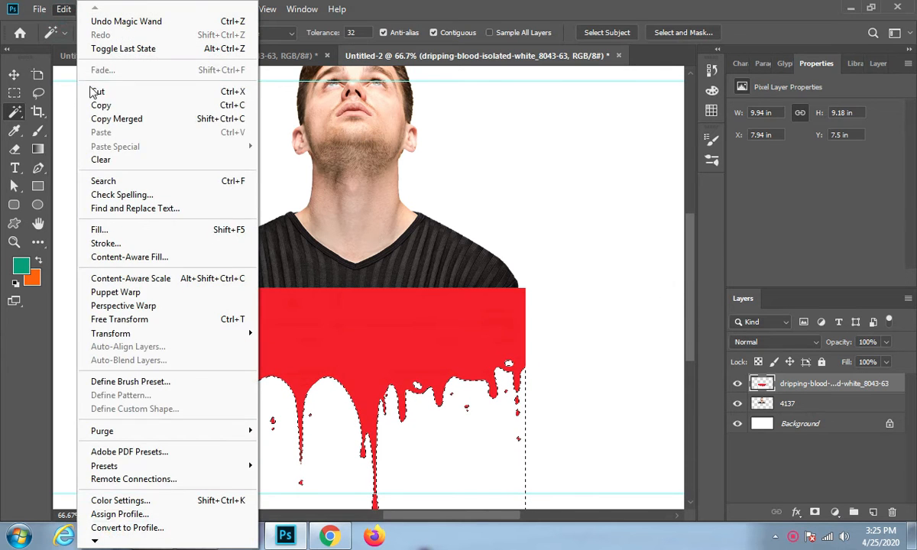
click(104, 156)
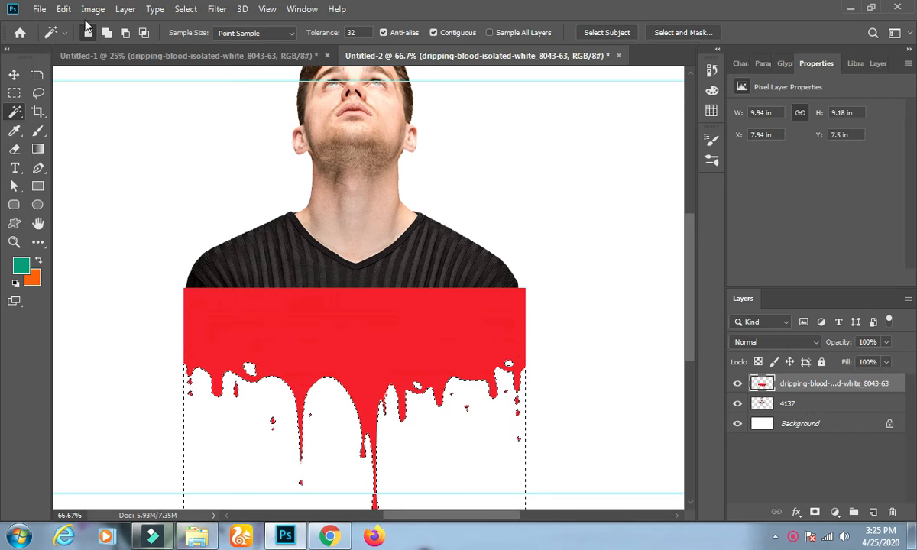
click(186, 9)
click(197, 39)
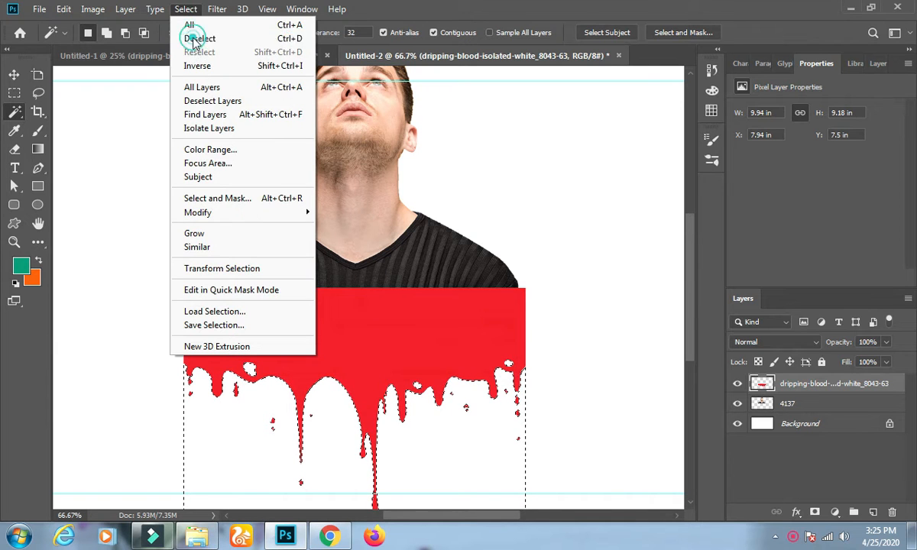
click(14, 74)
drag(341, 353, 377, 329)
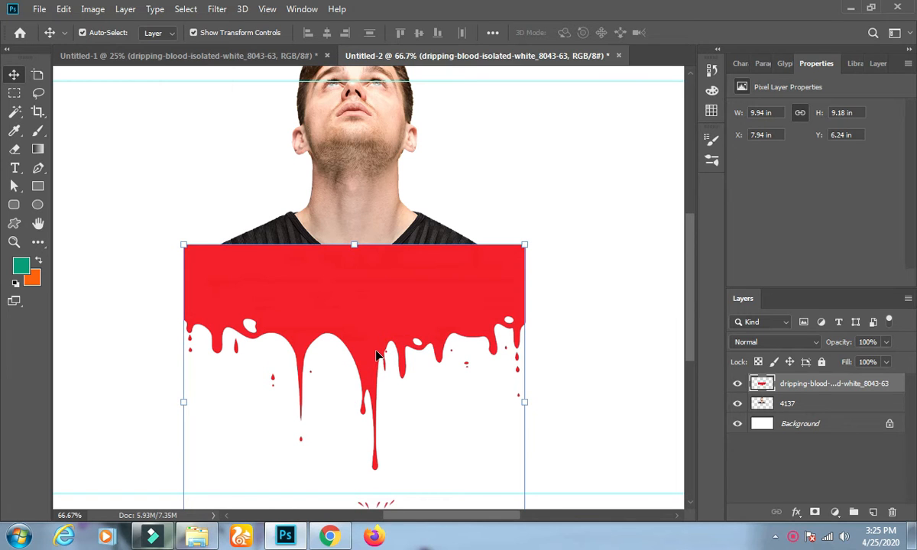
drag(371, 321, 370, 363)
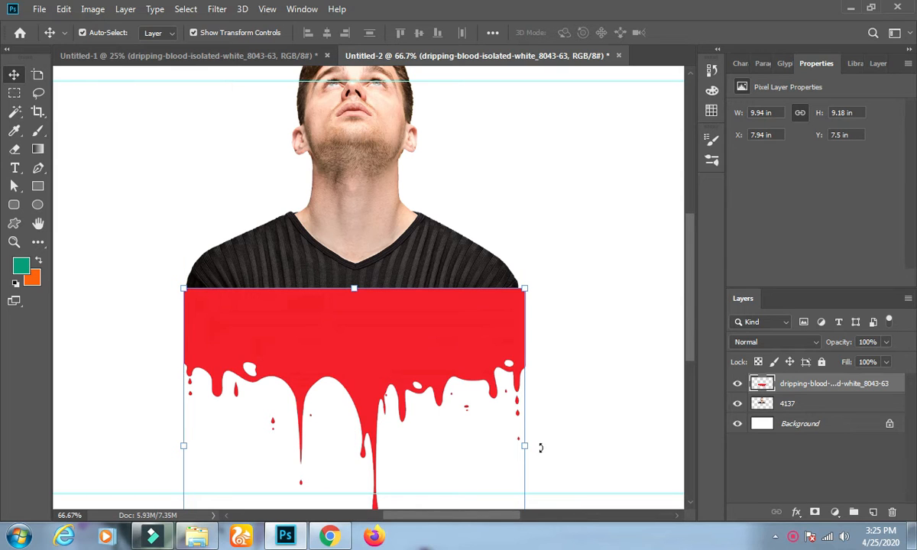
Transform the dripping-blood layer to 98.60% width and 103.63% height so its sides line up with the shoulders
key(ctrl)
drag(527, 446, 520, 445)
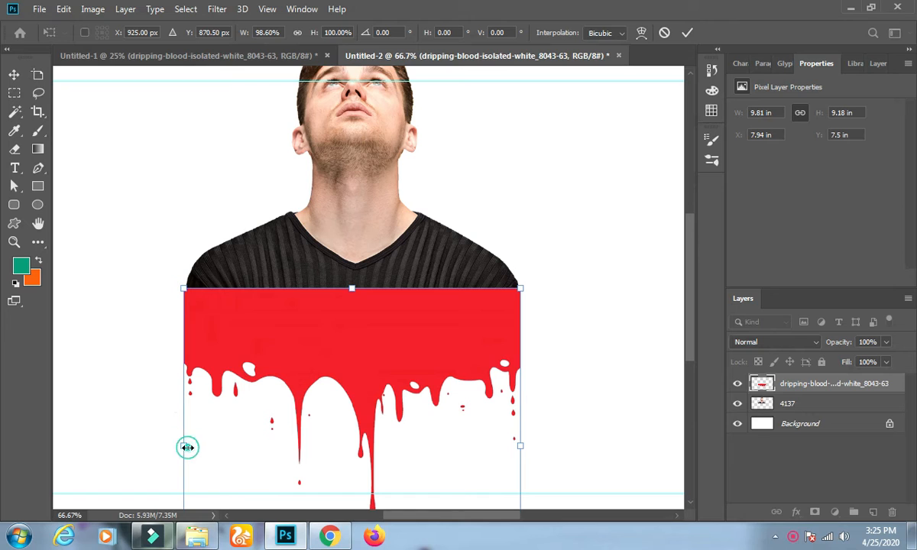
drag(189, 447, 186, 446)
key(ctrl+minus)
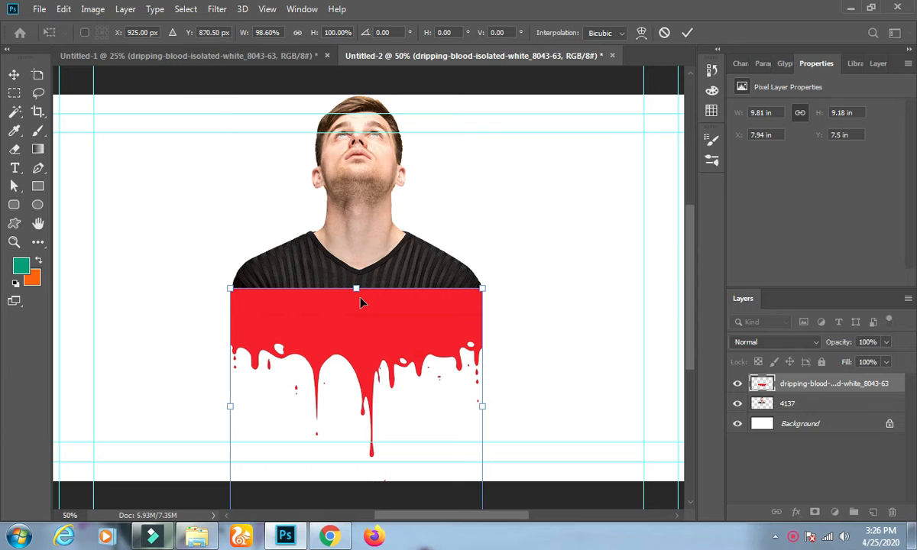
drag(356, 289, 356, 324)
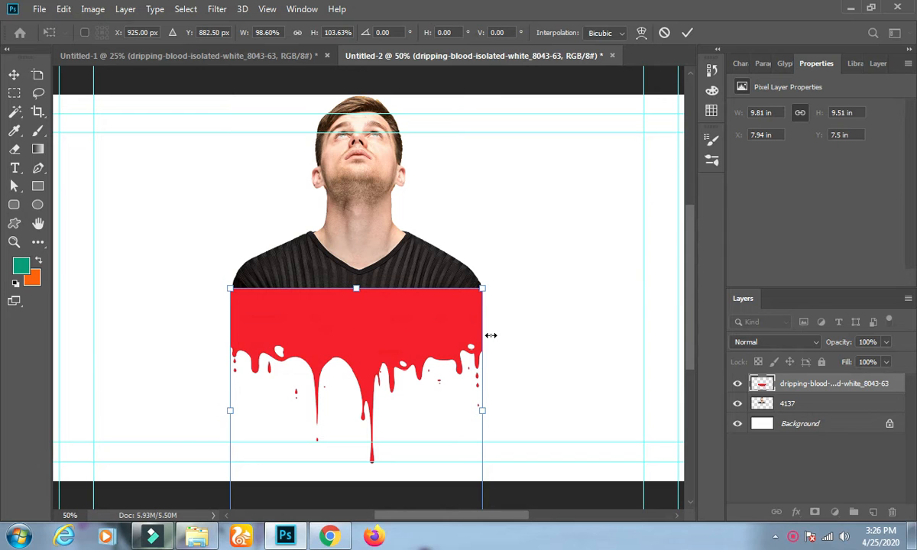
Nudge the dripping-blood layer up against the shirt's lower edge to Y 878.50 px, apply the transform and deselect the layer
key(Down)
key(Down)
key(Down)
key(Up)
key(Up)
key(Up)
key(Up)
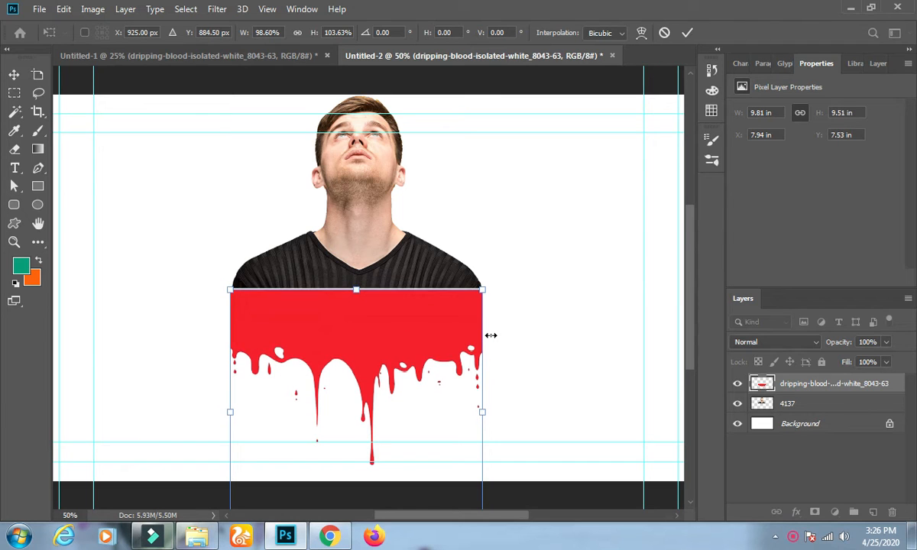
key(Up)
key(Up)
key(Up)
key(Up)
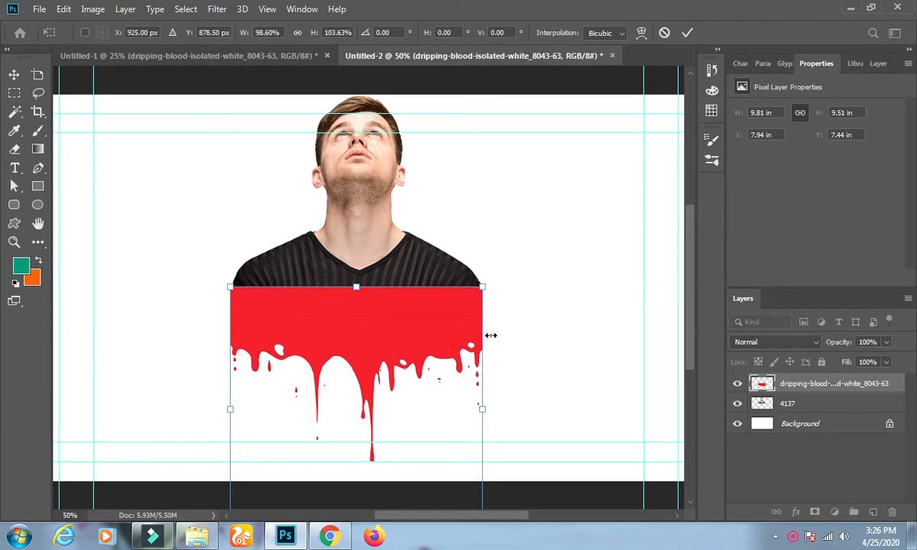
click(687, 33)
click(607, 366)
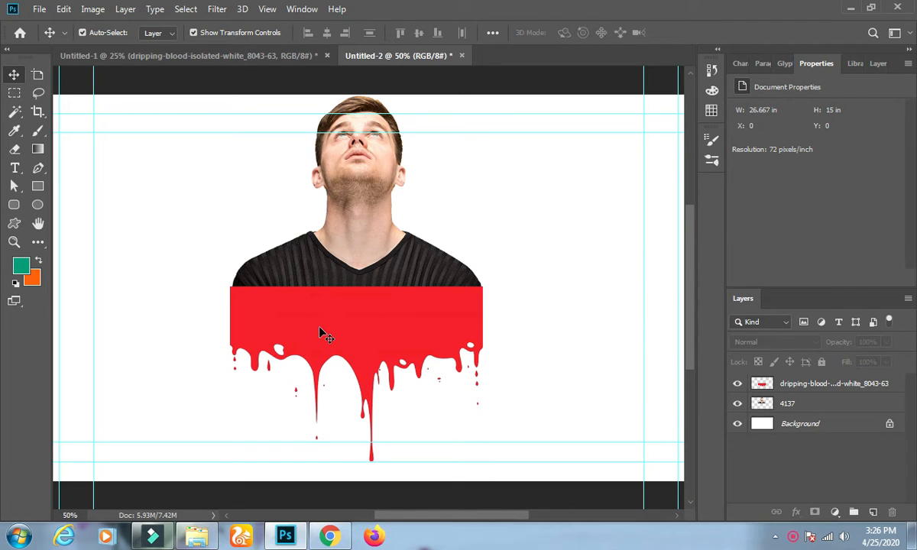
Scale the dripping-blood layer to 98.83% to match the shirt's width, nudge it against the shirt's lower edge and apply the transform
key(ctrl+plus)
key(ctrl+plus)
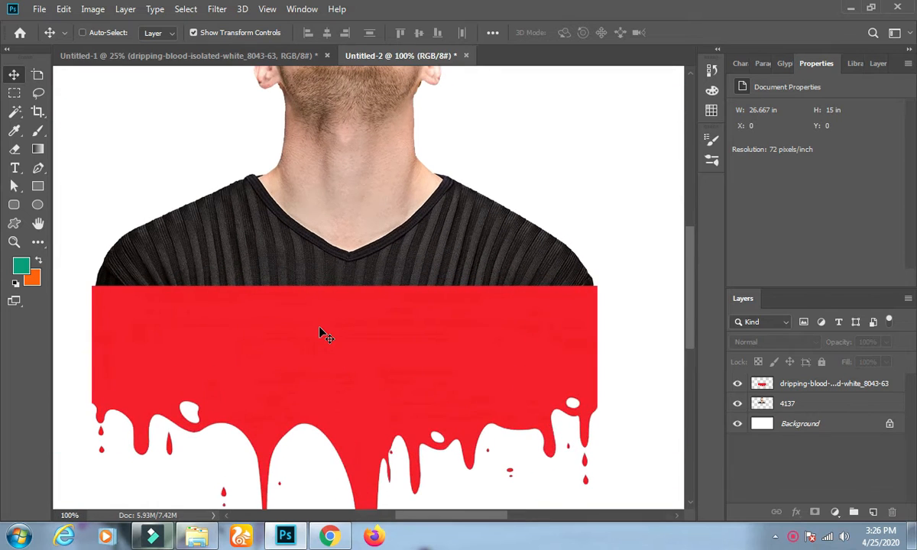
click(319, 381)
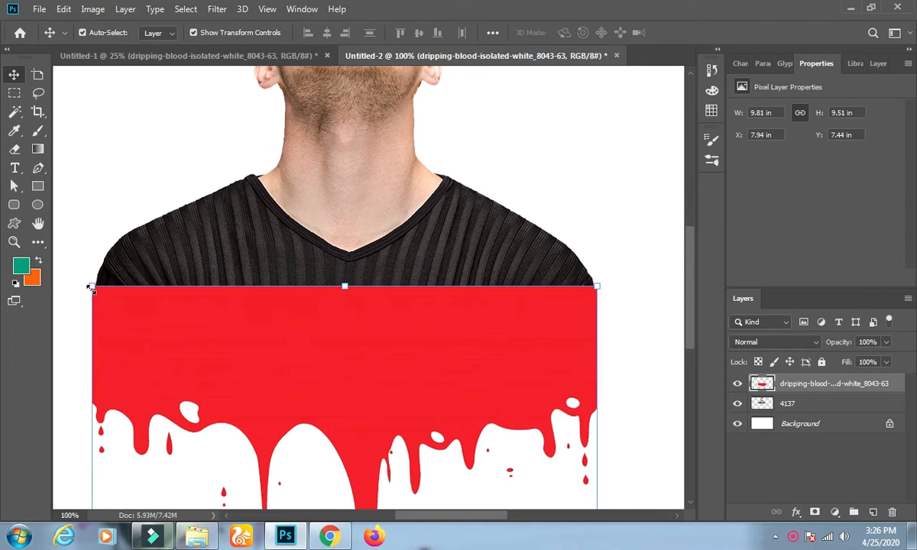
drag(91, 289, 95, 289)
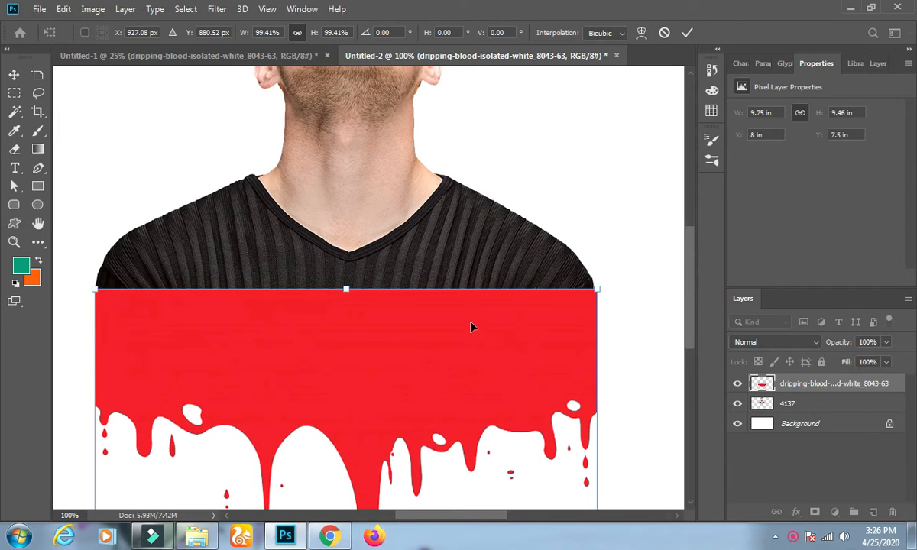
drag(595, 286, 592, 289)
key(Up)
key(Up)
key(Up)
key(Up)
key(Up)
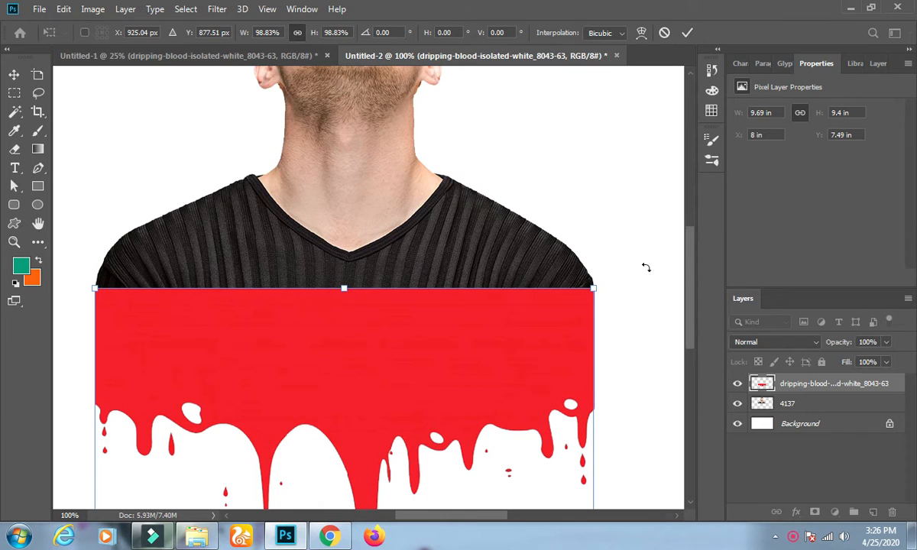
click(687, 32)
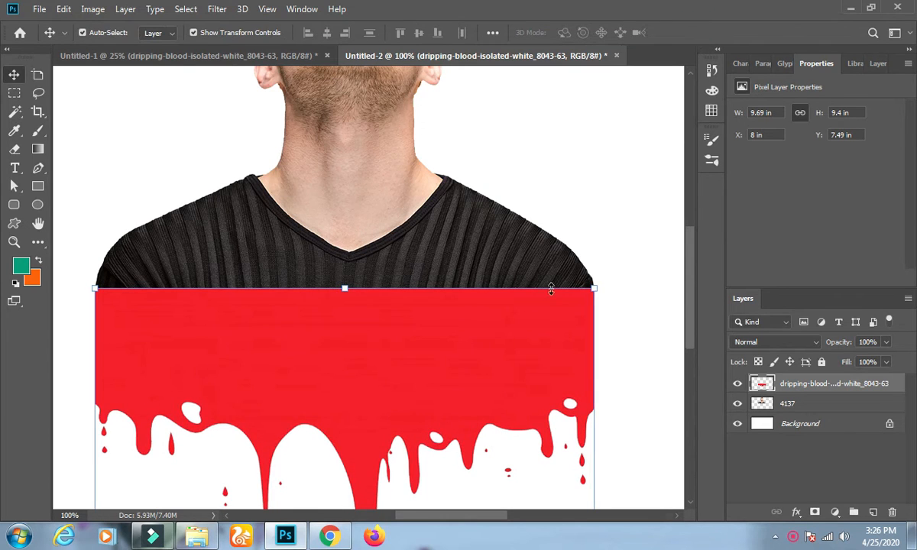
Reselect the dripping-blood layer and shift it slightly sideways to X 7.99 in under the shirt
click(371, 271)
click(15, 74)
click(233, 224)
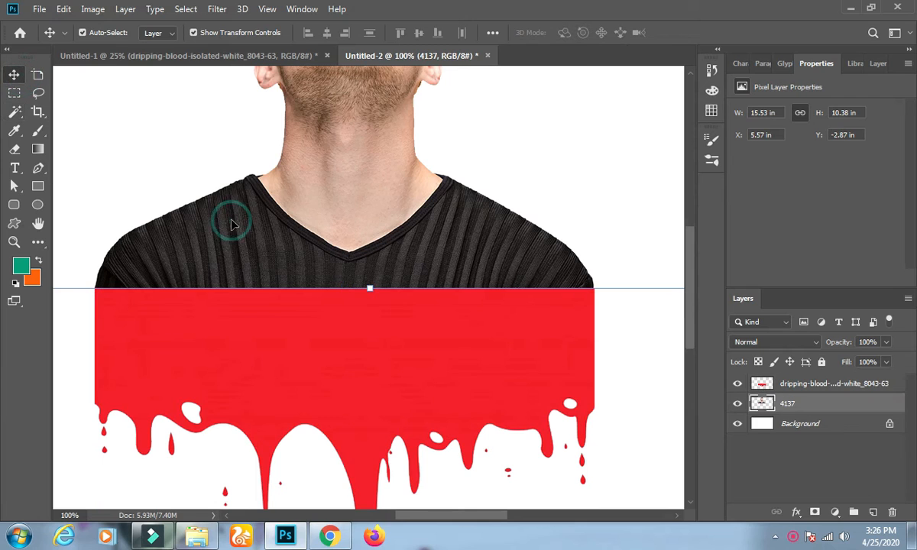
click(600, 209)
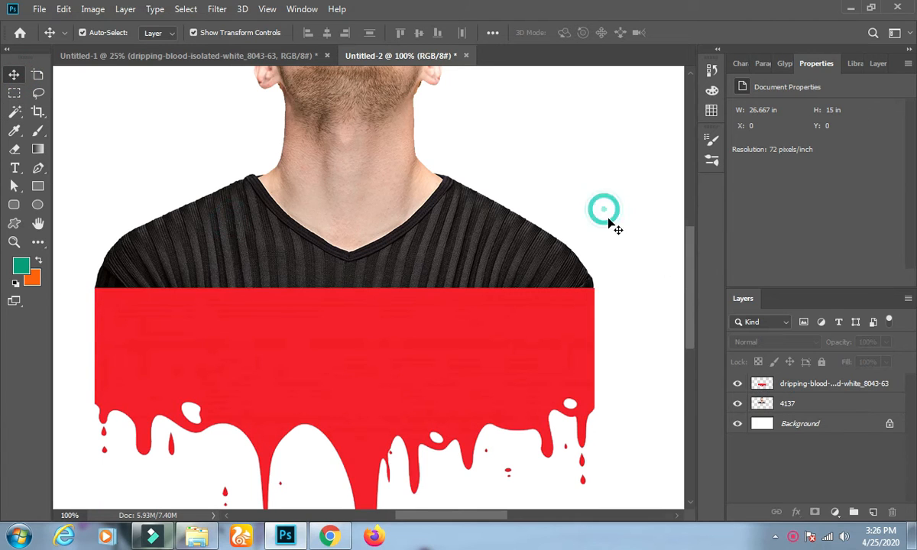
click(482, 353)
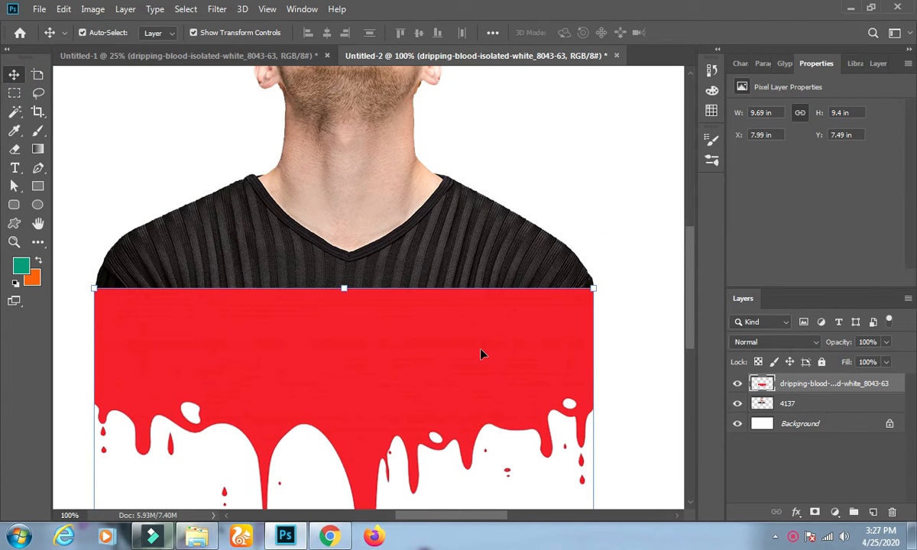
Move the dripping-blood layer below the 4137 layer in the stacking order and select the 4137 layer
key(ctrl+minus)
key(ctrl+minus)
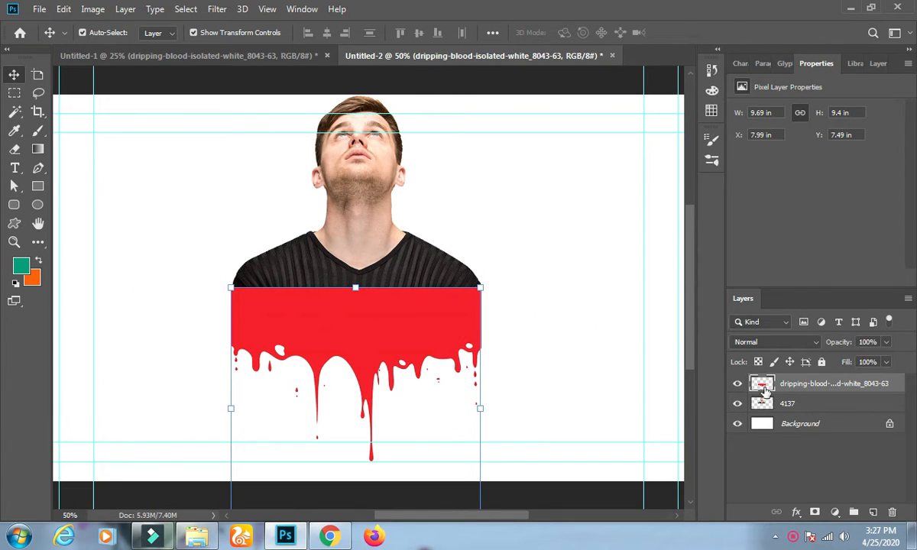
drag(792, 392, 792, 417)
click(792, 383)
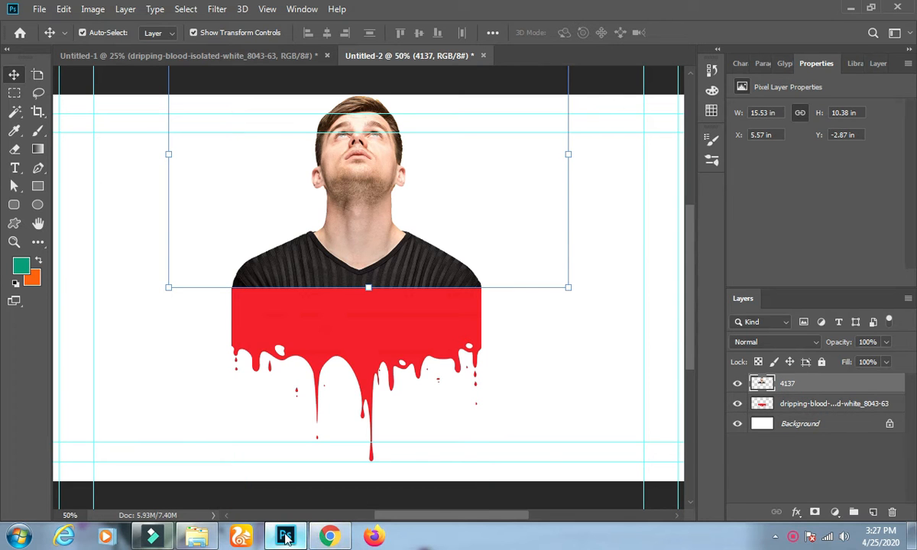
Place the red burning lava texture image, enlarge it to 186.10% by 185.89% over the shirt and drips, and apply the placement
click(203, 538)
drag(511, 89, 298, 271)
drag(382, 285, 547, 288)
drag(438, 223, 419, 245)
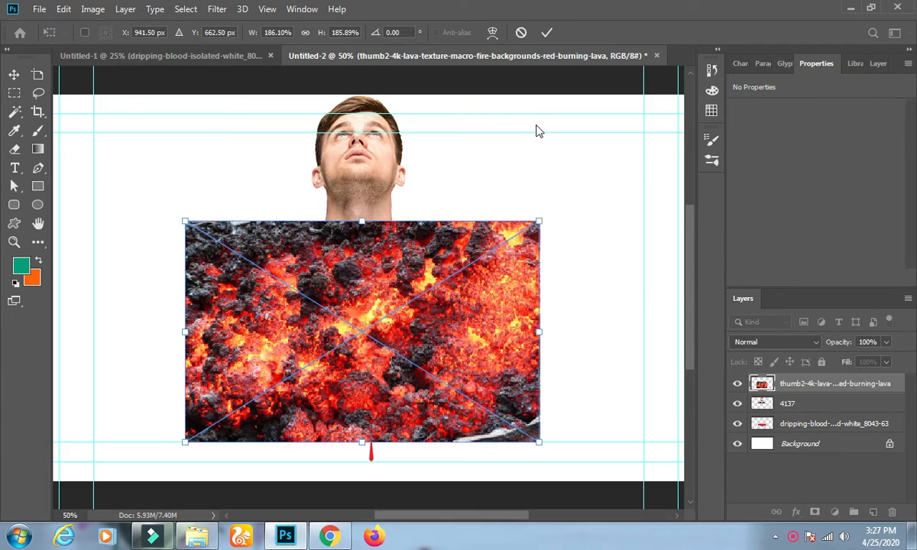
click(547, 33)
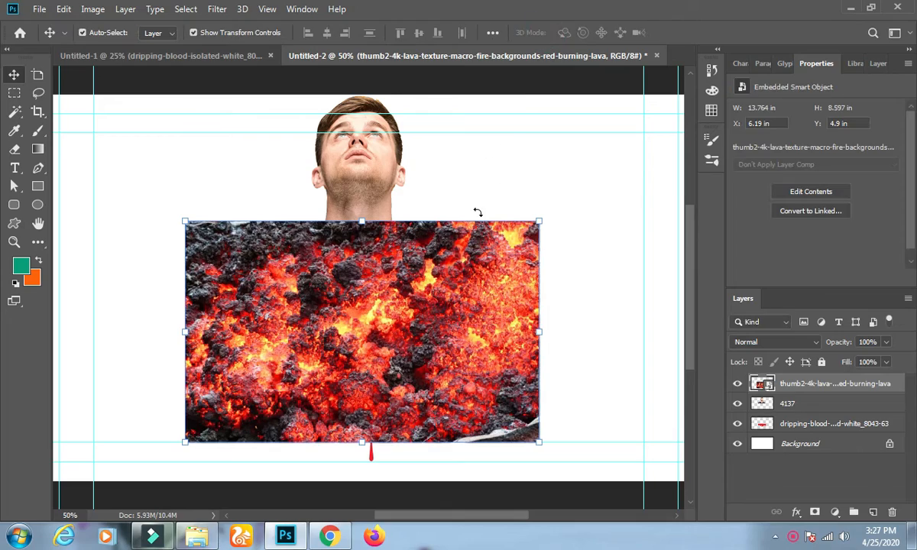
Clip the lava texture layer to the 4137 portrait layer with a clipping mask
key(ctrl+plus)
key(ctrl+plus)
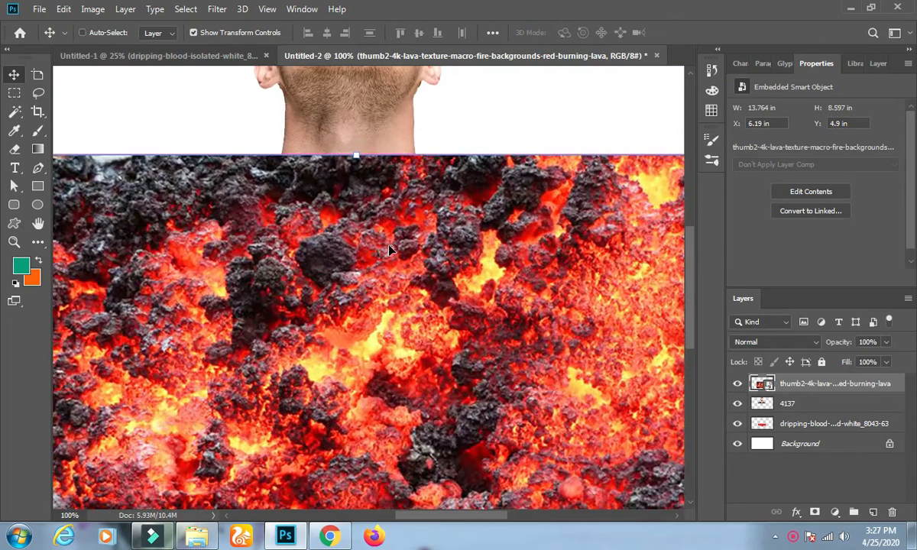
key(ctrl+minus)
key(ctrl+minus)
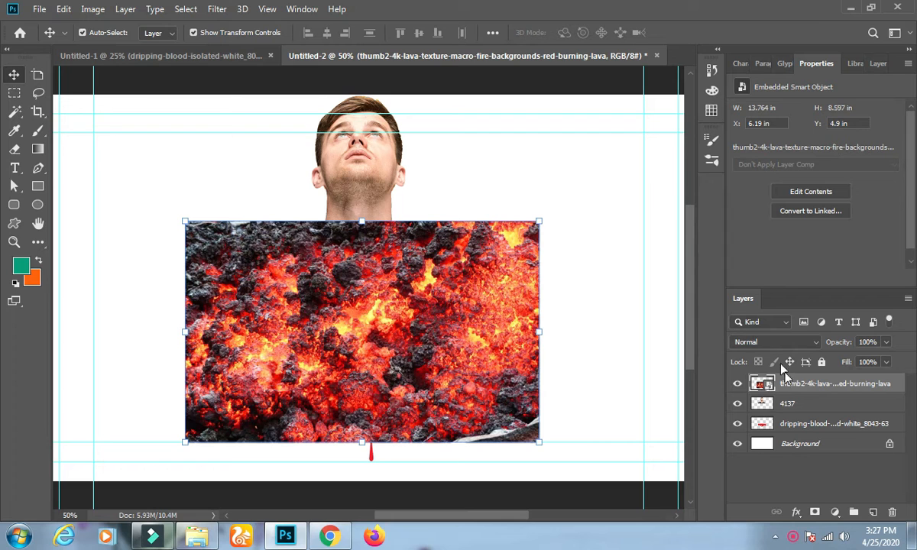
right_click(787, 384)
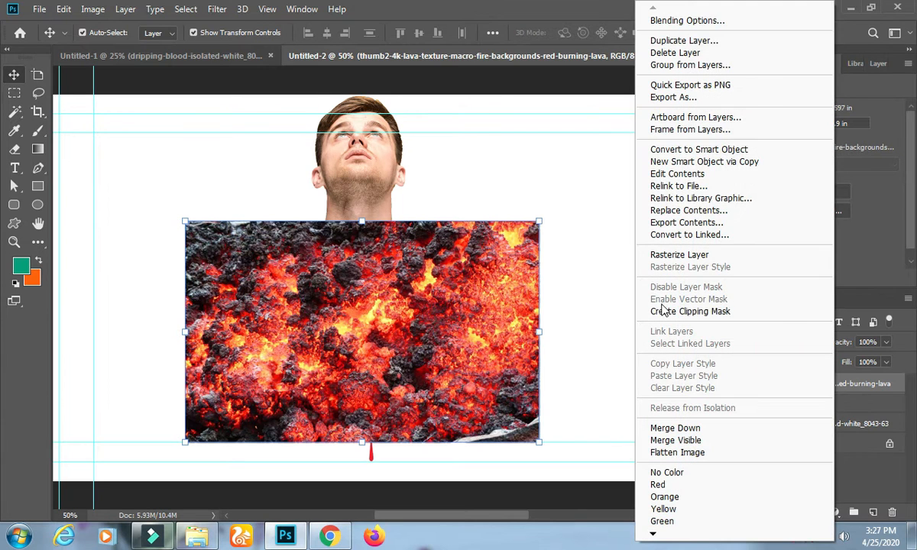
click(679, 311)
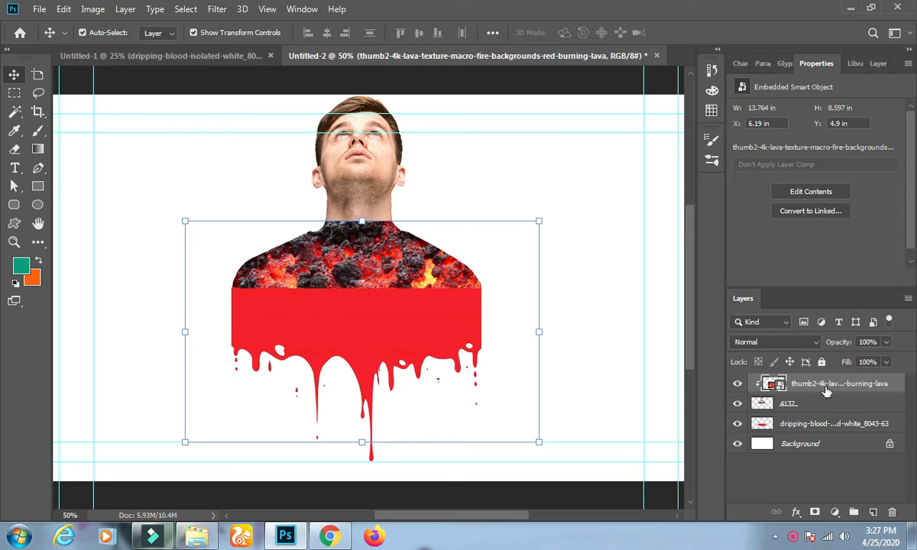
Add a layer mask to the lava texture and draw black-to-white linear gradients from the neck down to the chest to fade its upper edge
click(815, 512)
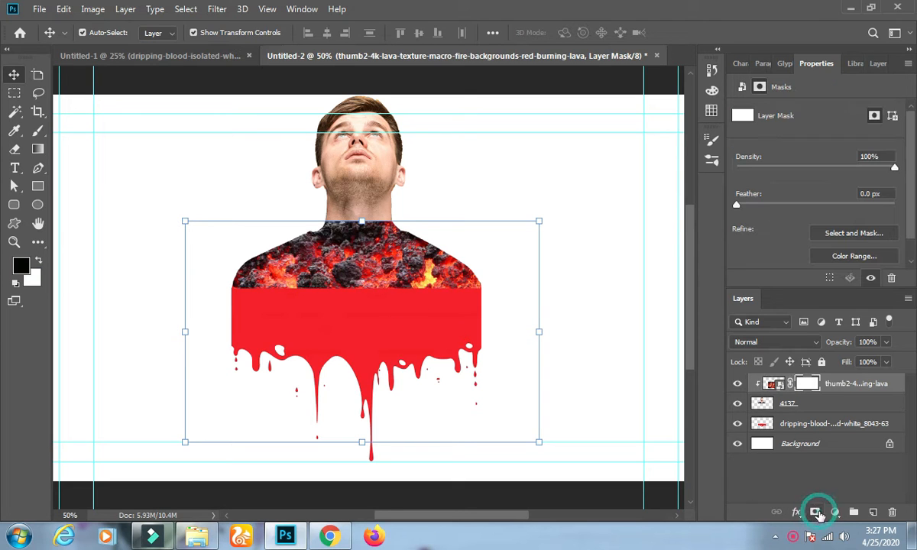
click(39, 149)
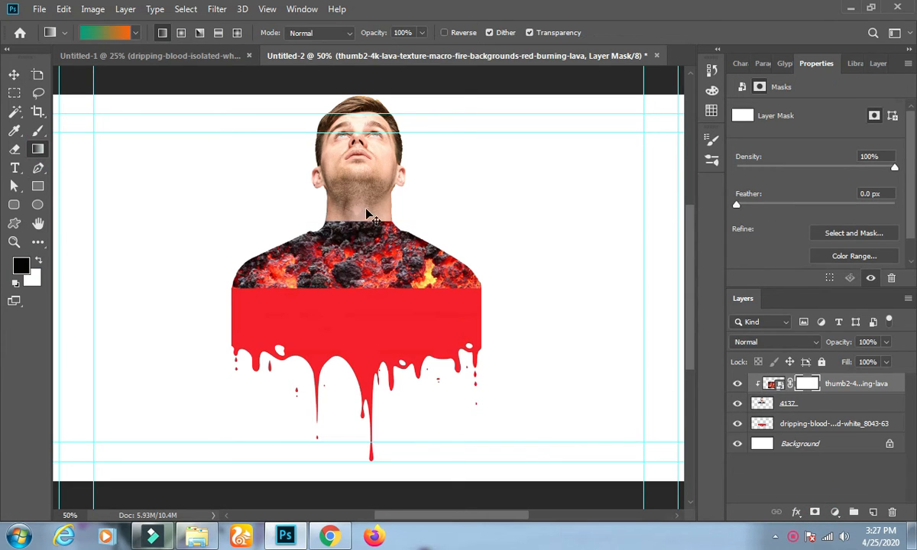
key(ctrl+plus)
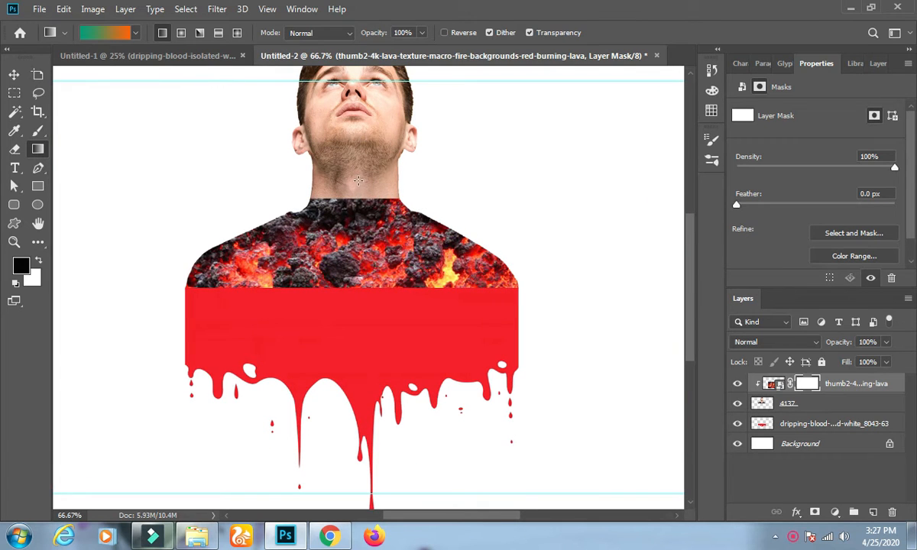
drag(333, 187, 333, 242)
drag(352, 183, 351, 268)
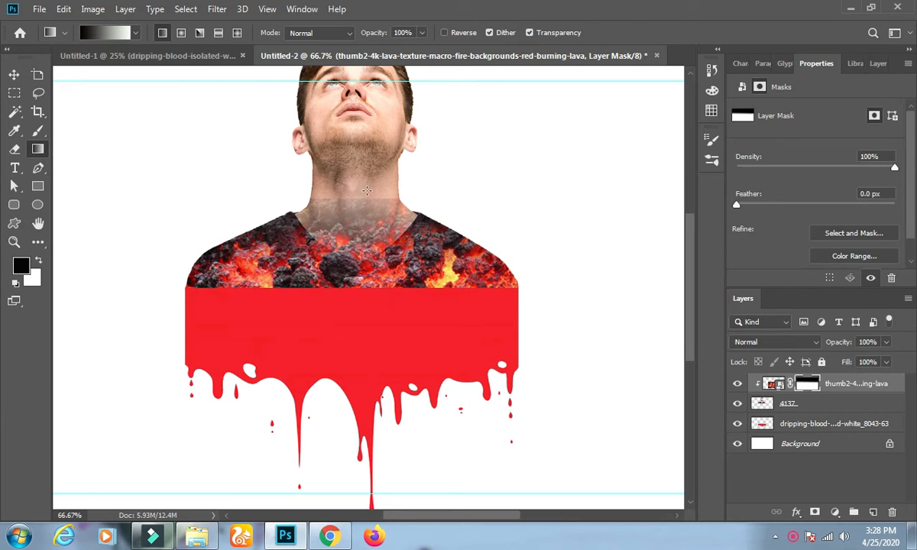
drag(353, 192, 355, 279)
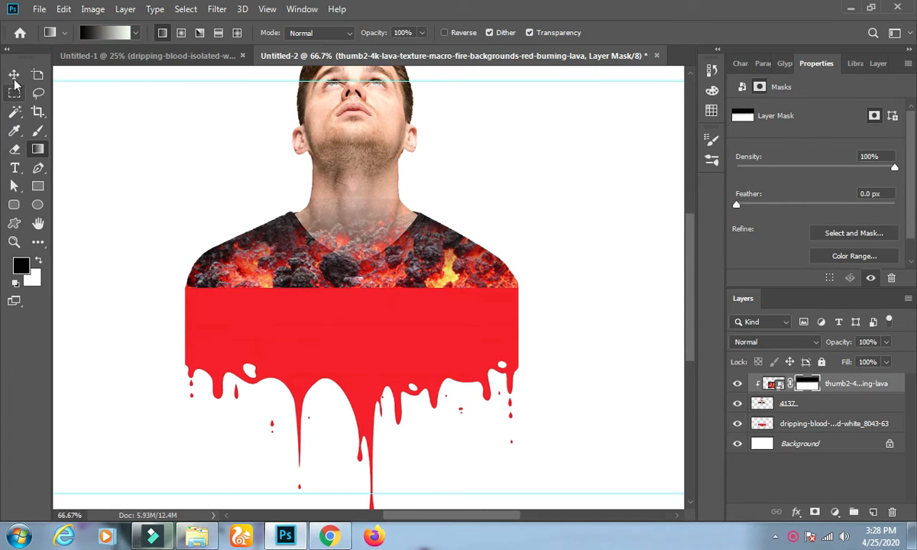
Select the man's face and neck down to the shirt's V-neckline on the 4137 layer with the Quick Selection tool
click(16, 152)
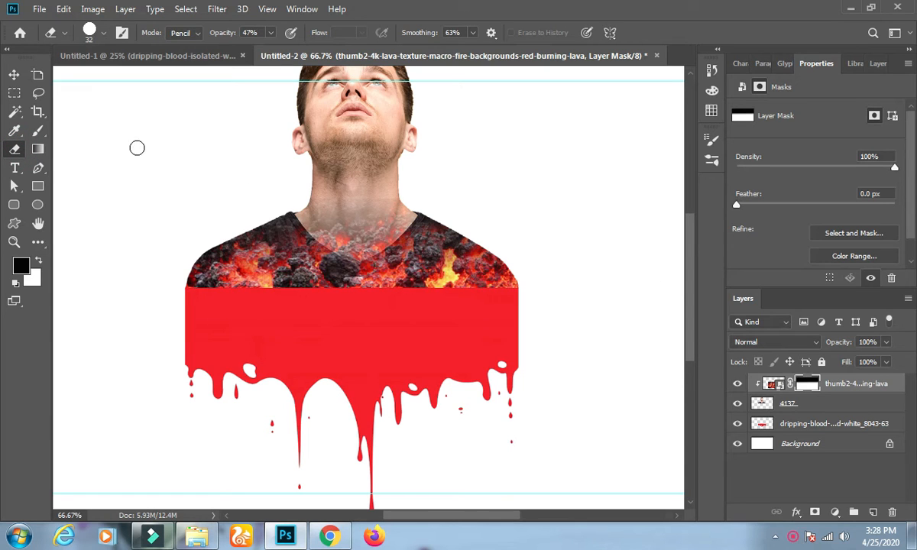
click(14, 74)
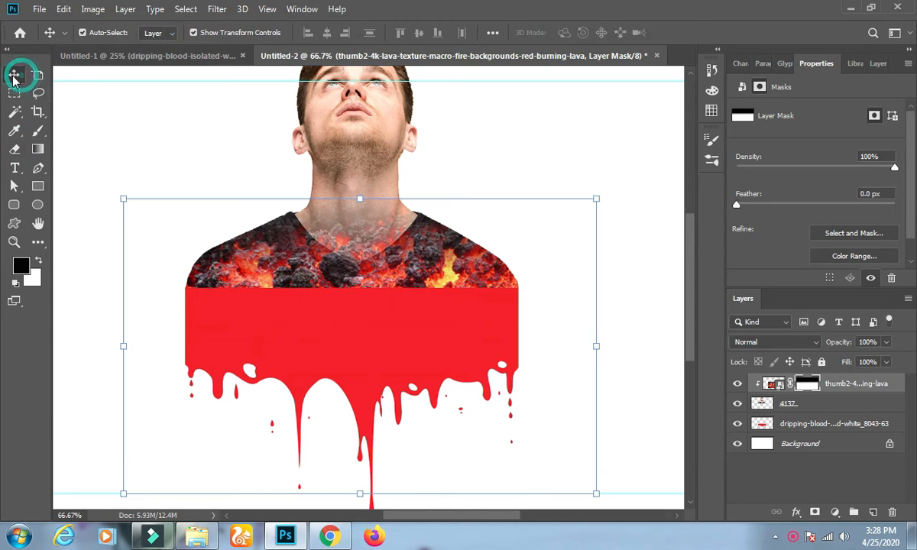
click(363, 137)
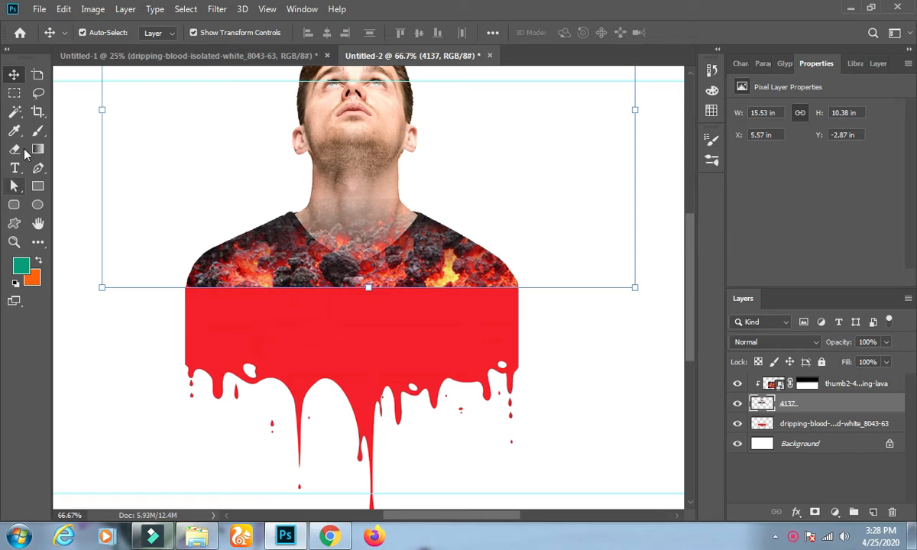
click(16, 113)
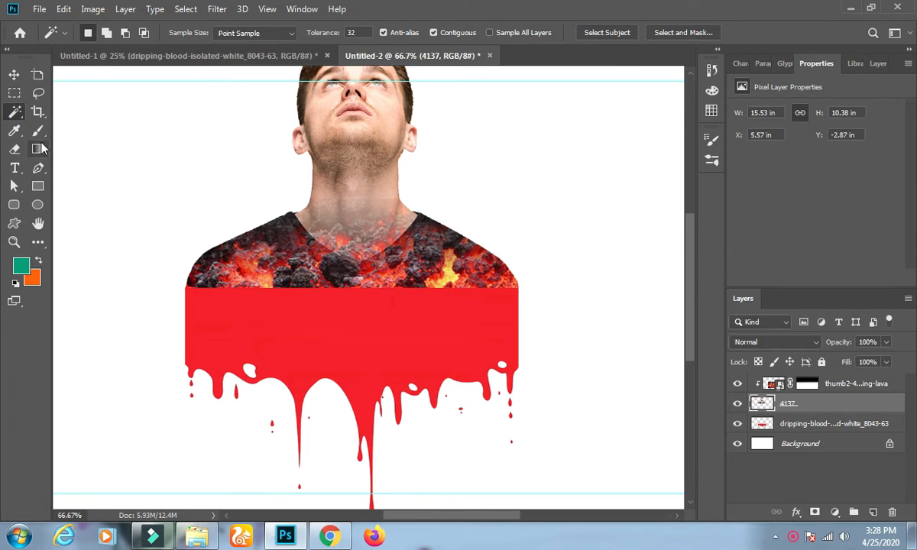
right_click(15, 113)
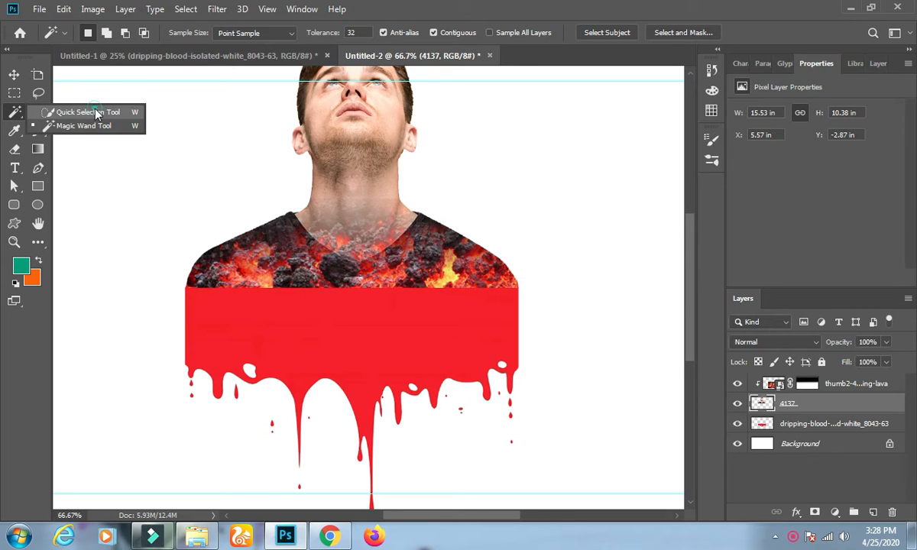
click(89, 112)
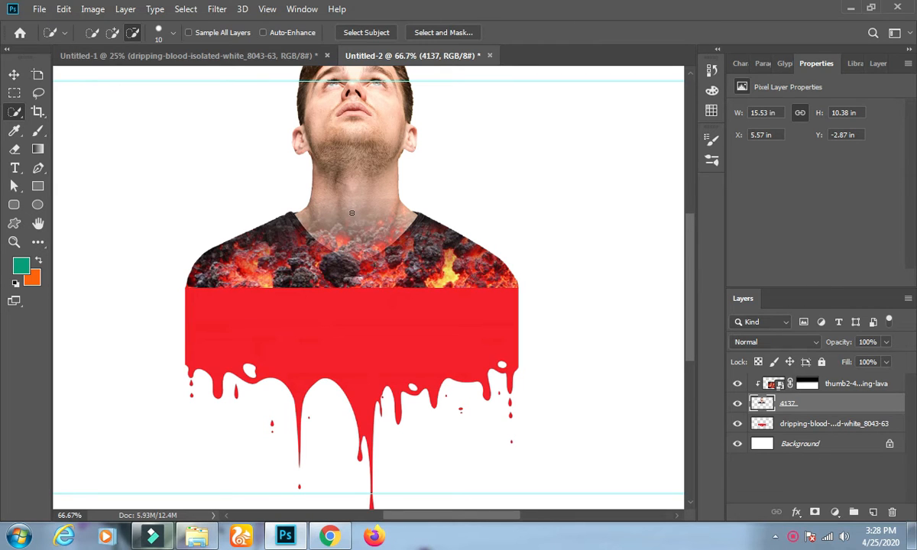
drag(350, 212, 352, 115)
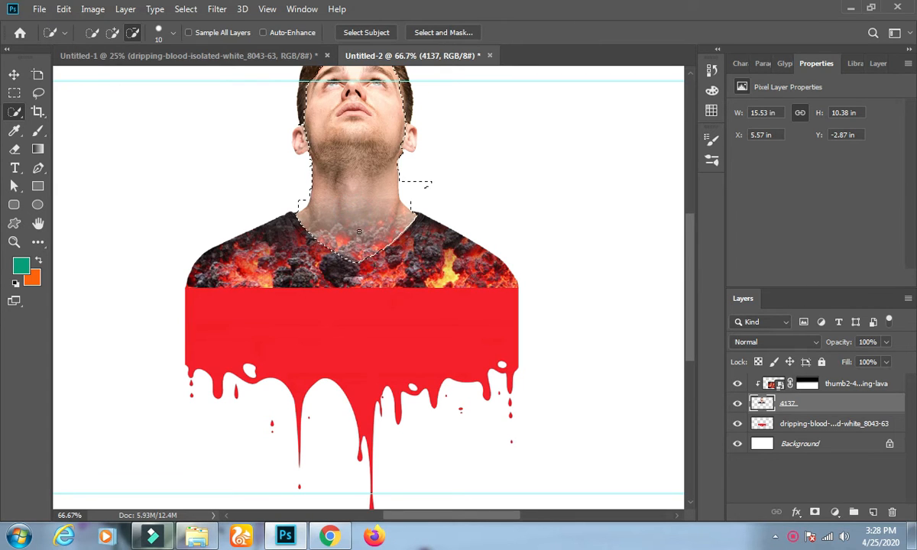
key(alt)
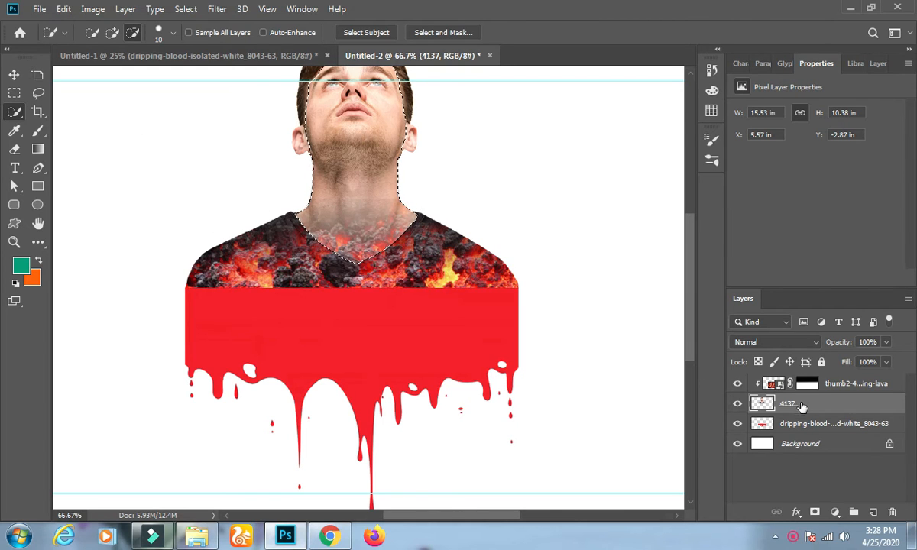
Rasterize the lava texture smart object layer, starting from the Eraser tool on the neck area
click(777, 385)
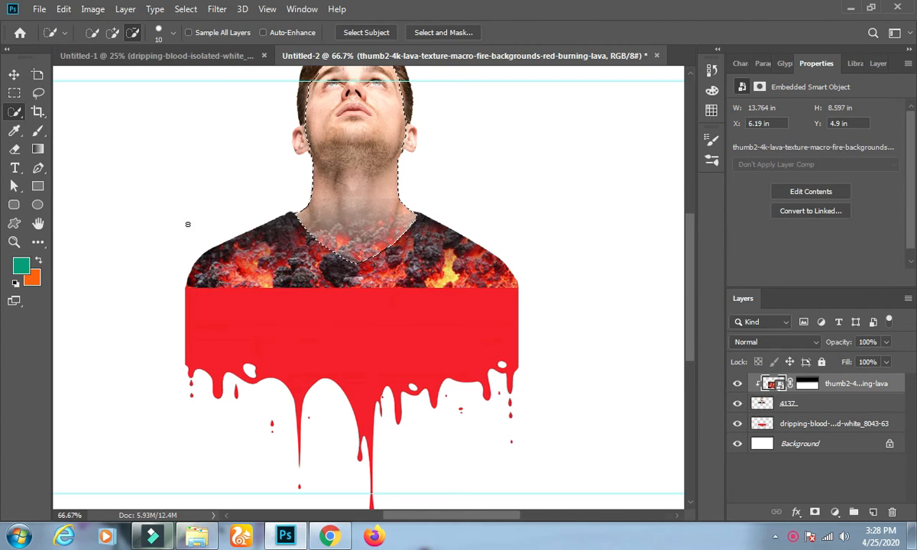
click(63, 9)
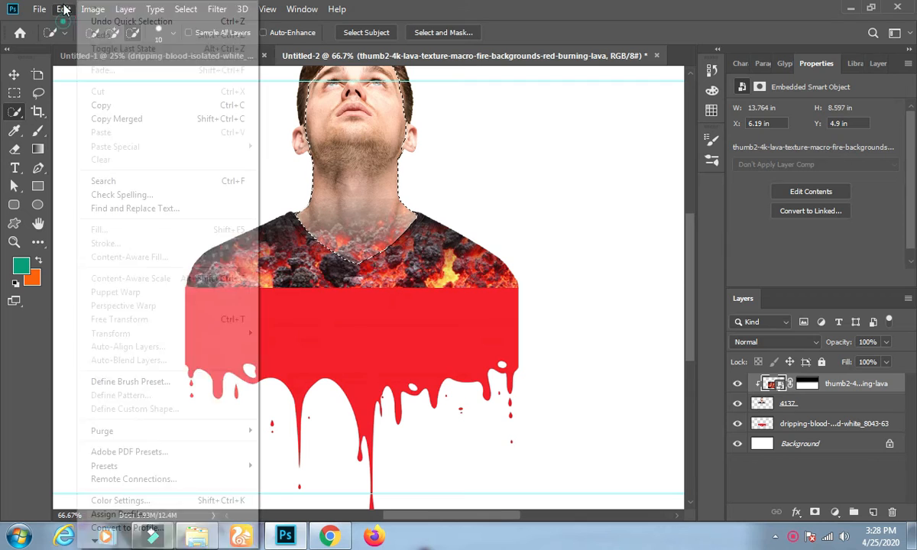
click(347, 279)
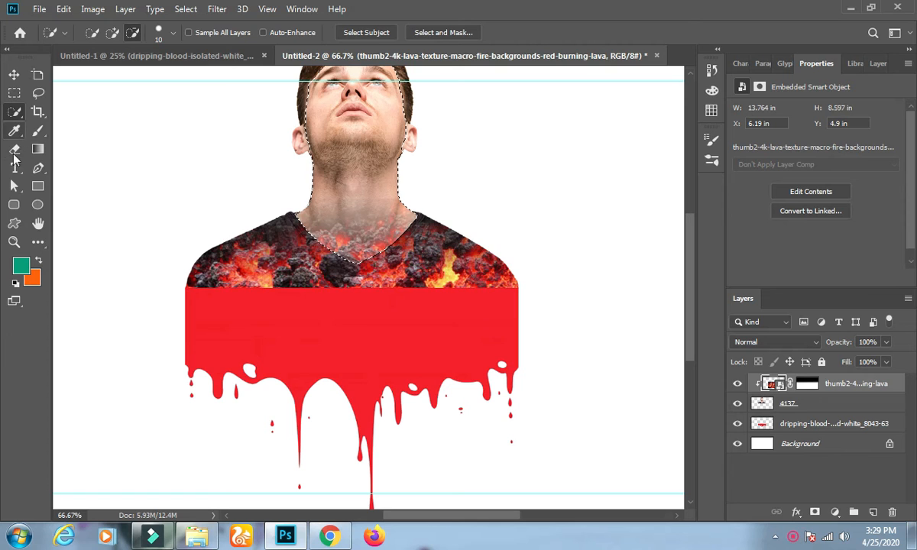
click(13, 150)
click(297, 226)
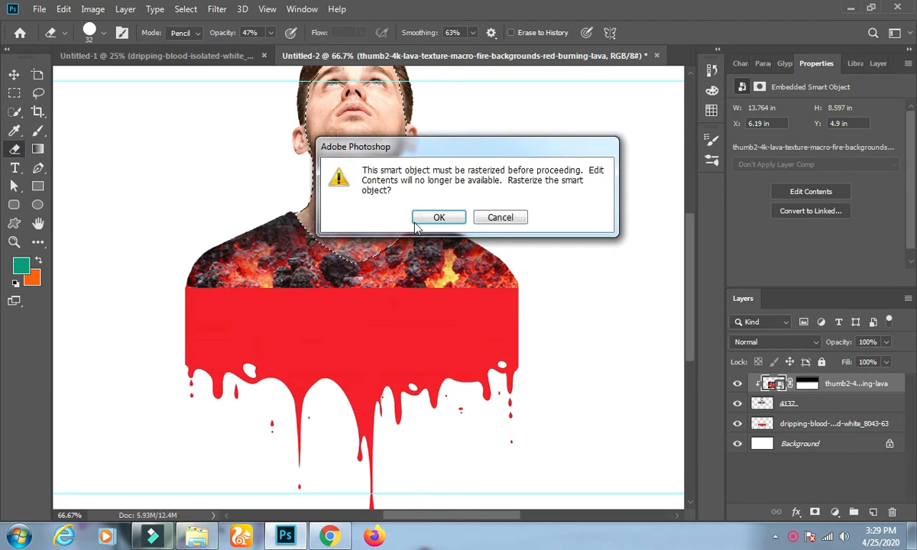
click(439, 218)
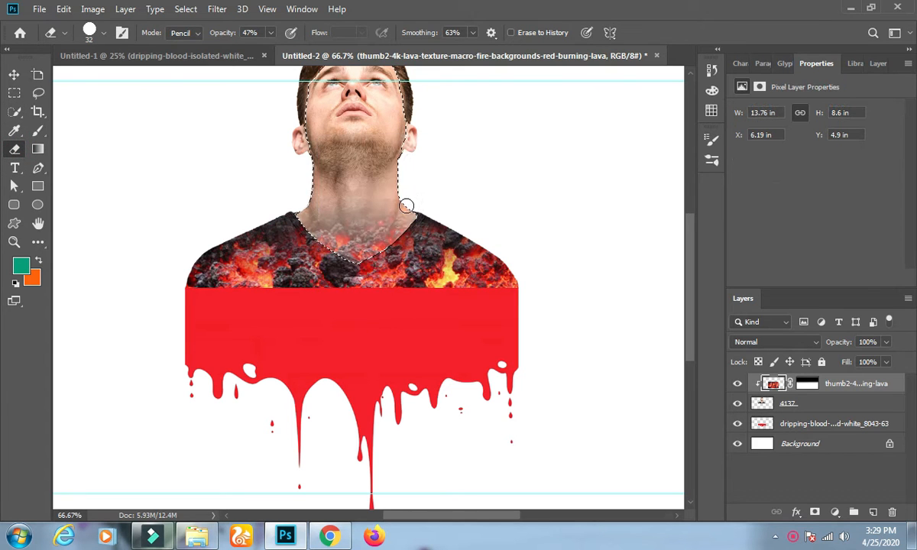
Clear the lava texture inside the face-and-neck selection and deselect
click(63, 10)
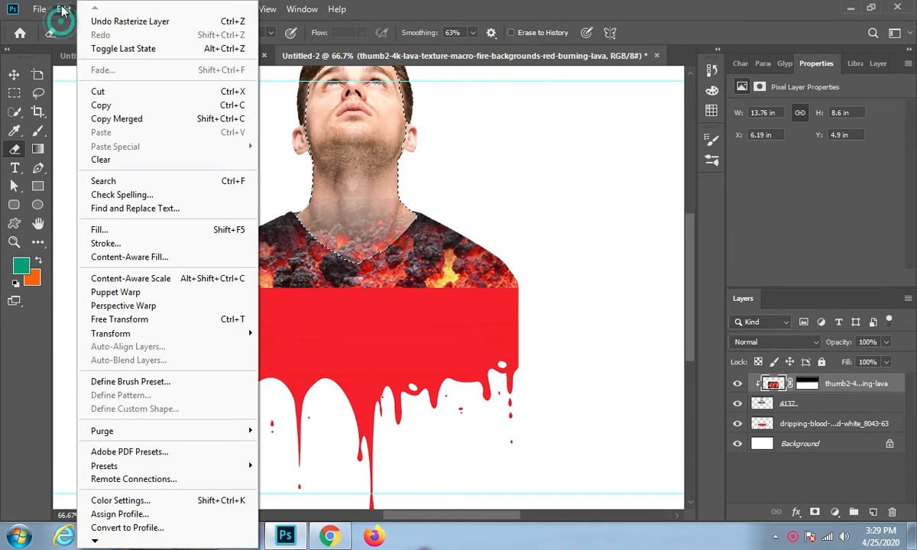
click(109, 159)
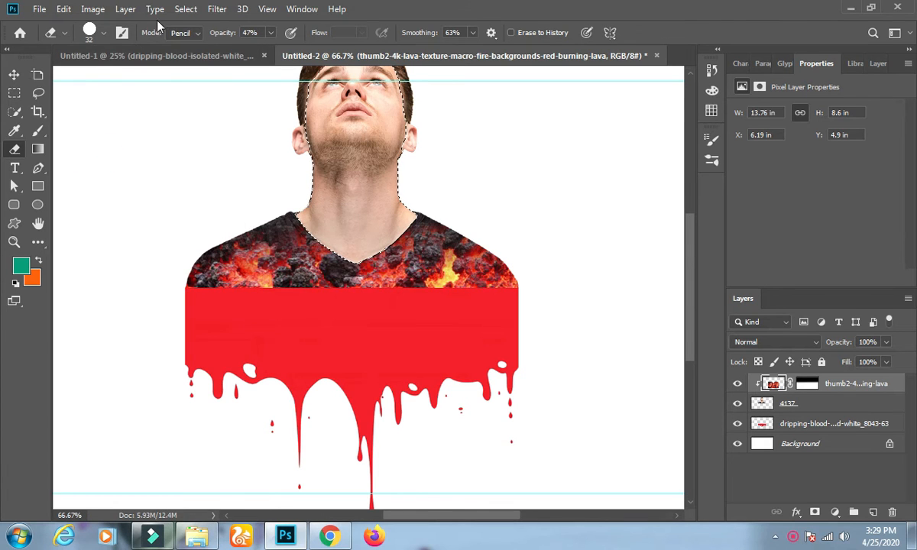
click(183, 11)
click(198, 35)
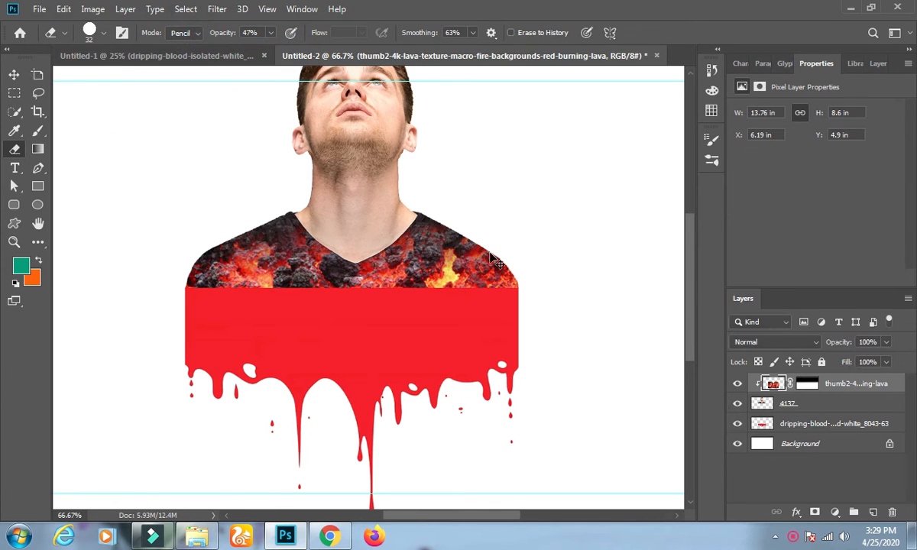
key(ctrl+minus)
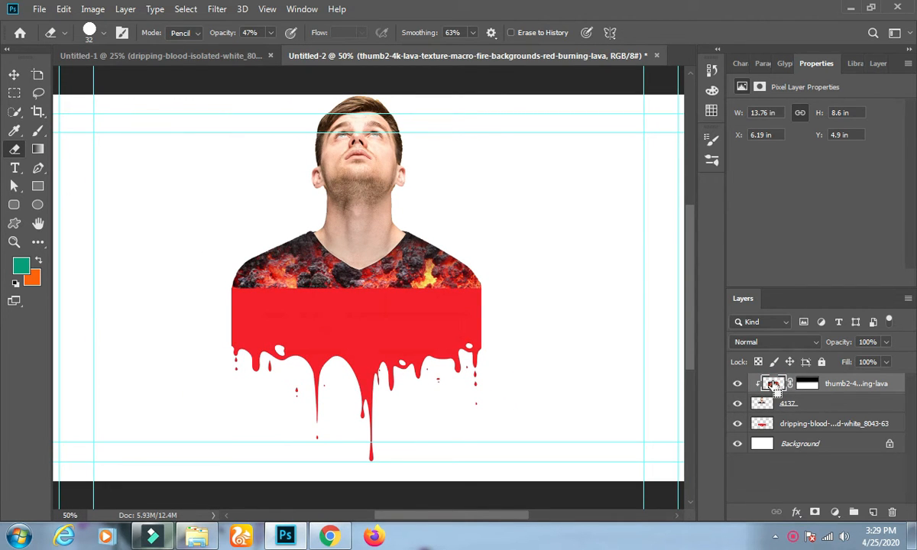
drag(774, 384, 776, 424)
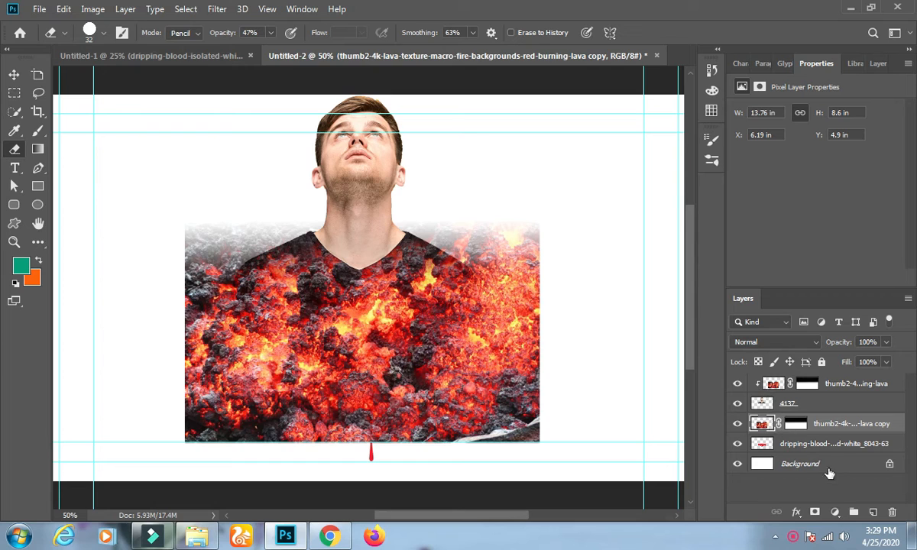
key(ctrl+z)
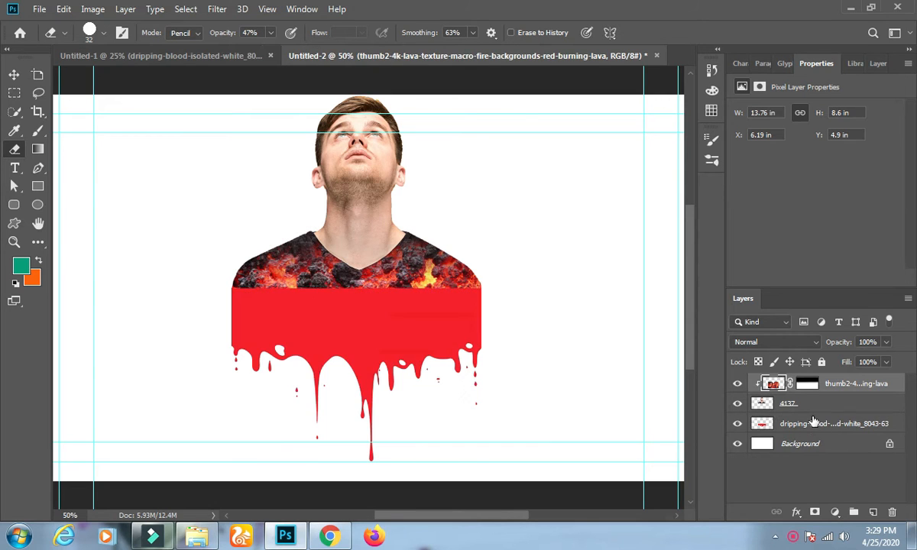
Duplicate the clipped lava texture layer and place the original directly below the 4137 layer without its layer mask
drag(837, 388, 875, 511)
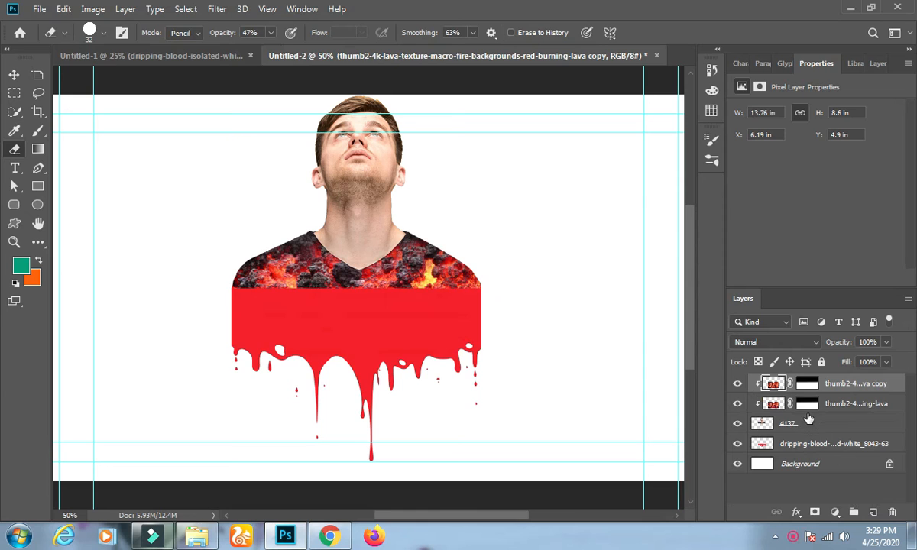
drag(831, 405, 833, 437)
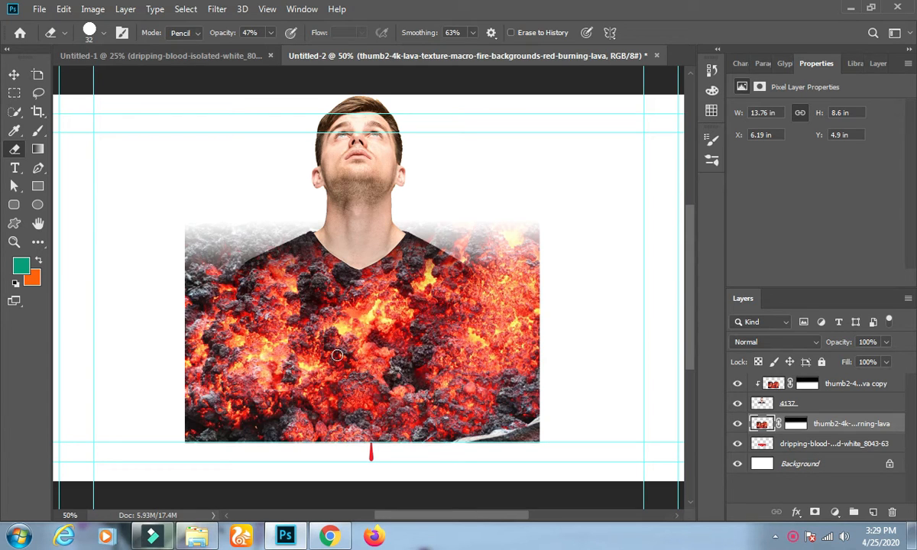
click(796, 424)
right_click(797, 428)
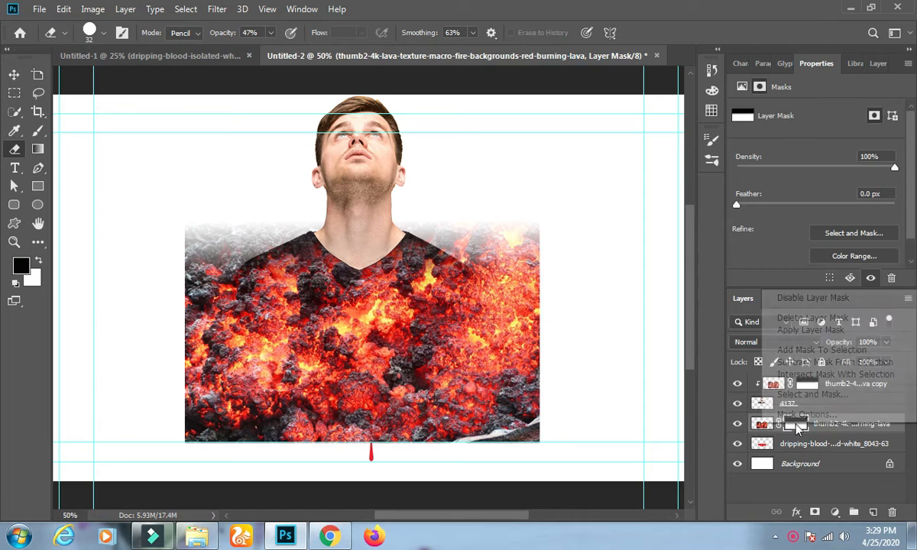
click(799, 319)
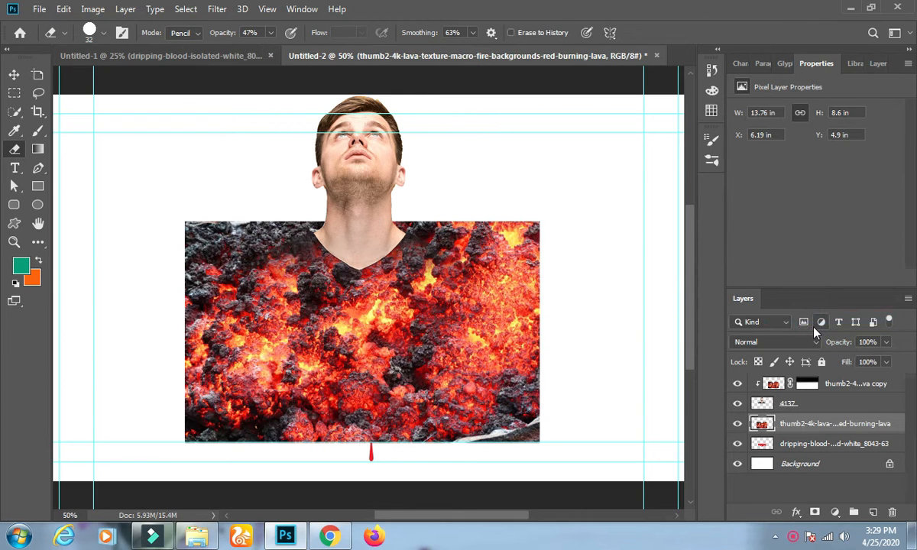
Clip the unmasked lava texture layer to the dripping-blood layer with a clipping mask
right_click(764, 428)
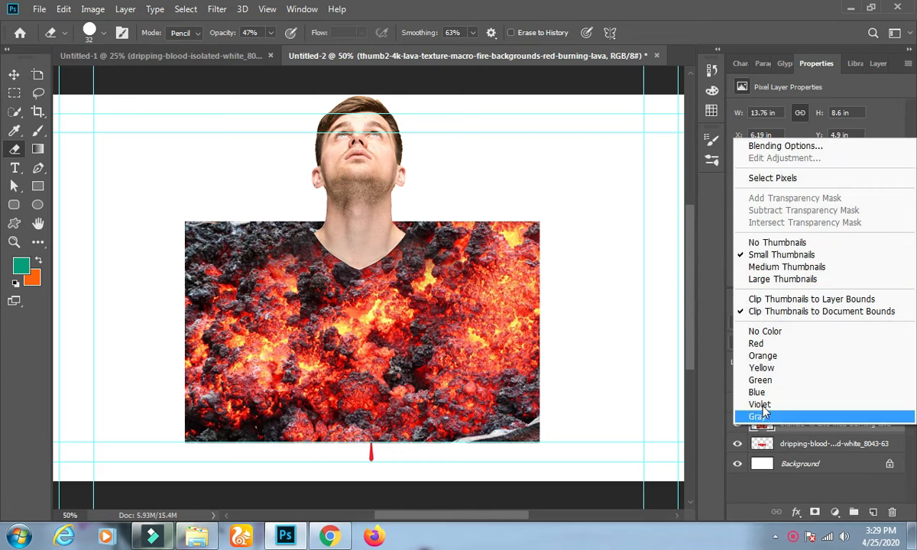
click(827, 441)
click(817, 425)
right_click(817, 429)
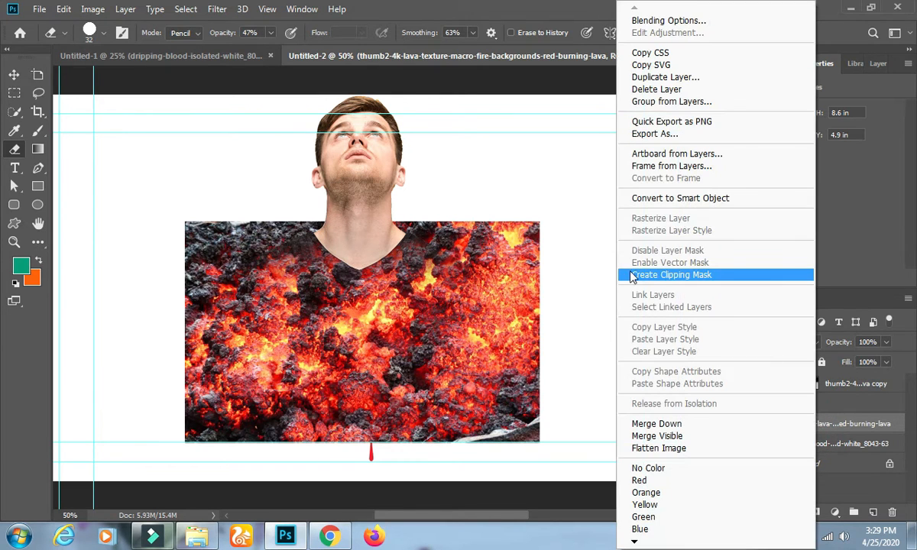
click(660, 274)
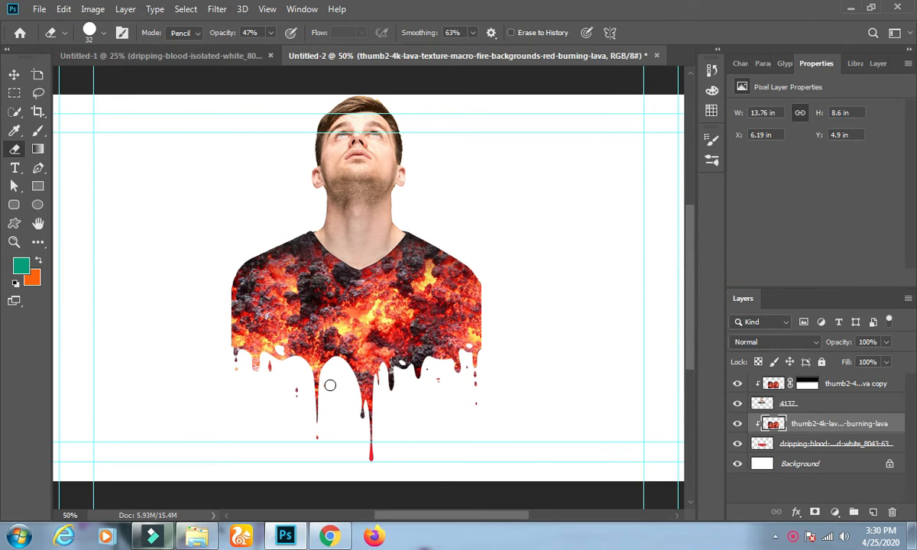
scroll(554, 398, down, 2)
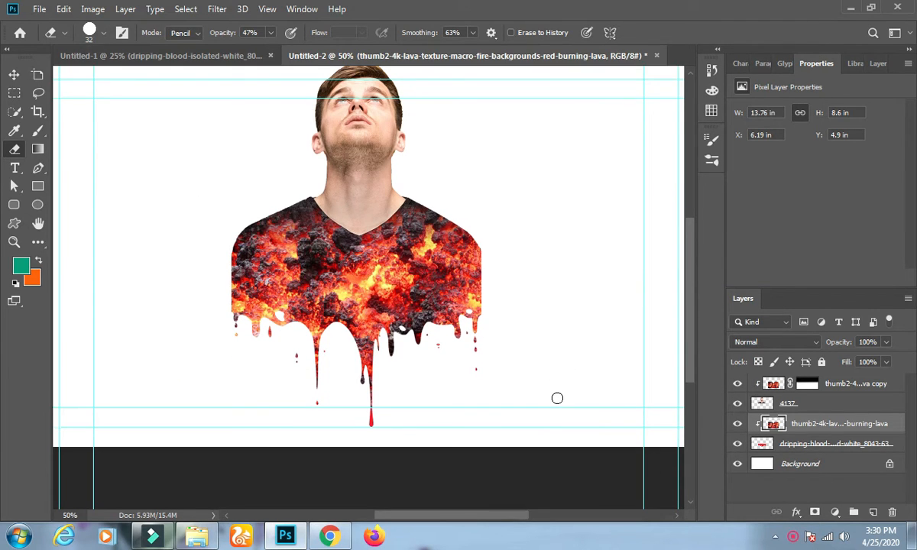
scroll(557, 398, up, 1)
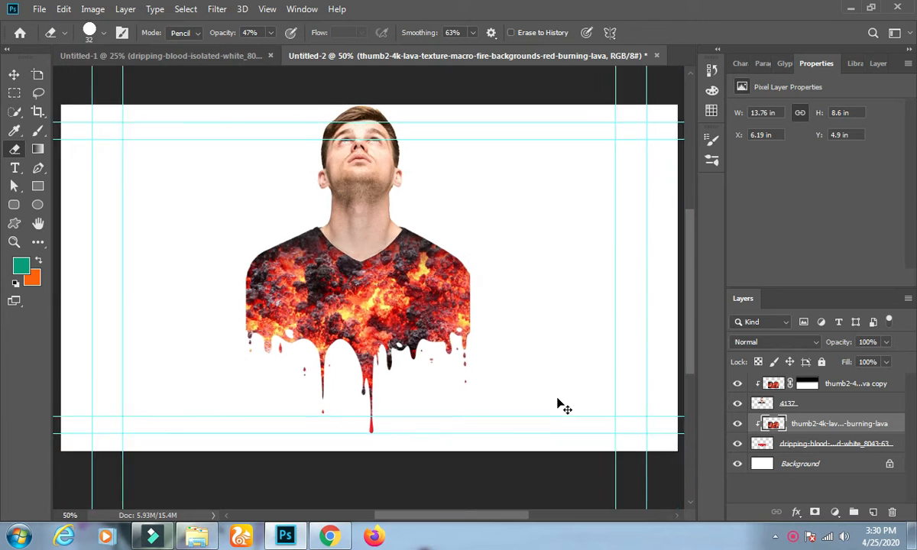
key(ctrl+minus)
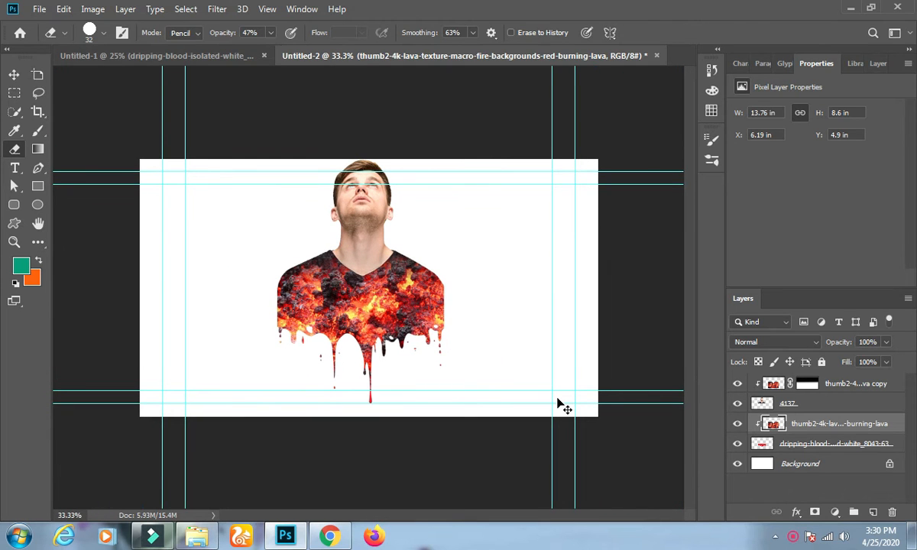
key(ctrl+plus)
key(ctrl+plus)
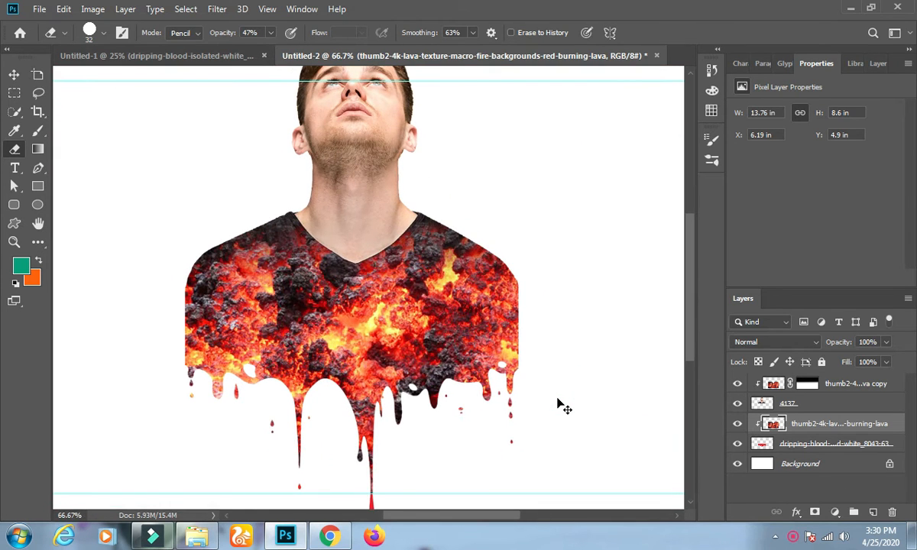
key(ctrl+minus)
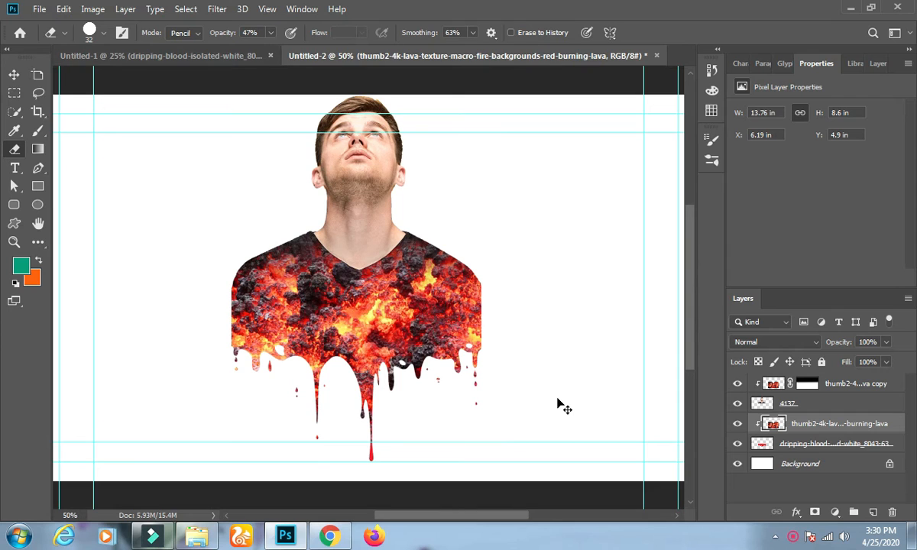
key(ctrl+minus)
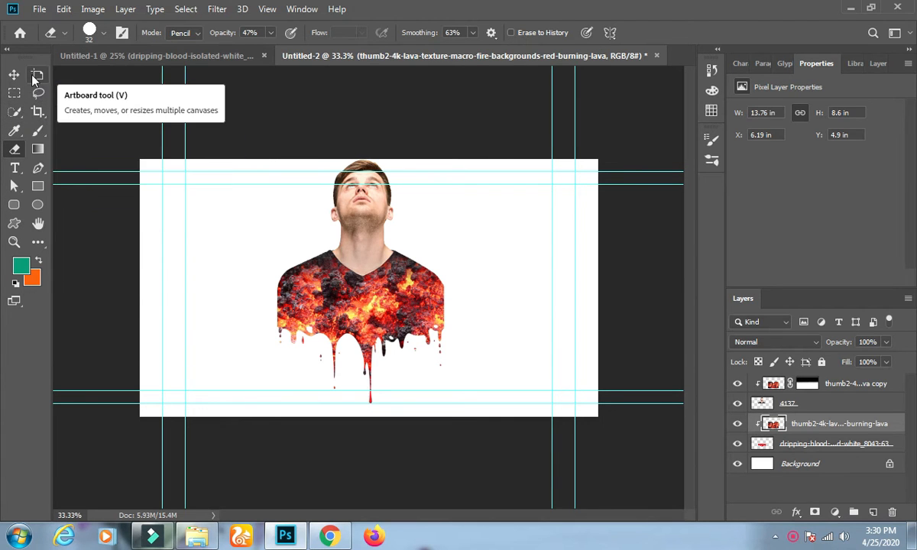
Paint a single 15 px Brush dot on the dripping-blood layer just beneath the second drip from the left, undoing the trial line
click(39, 132)
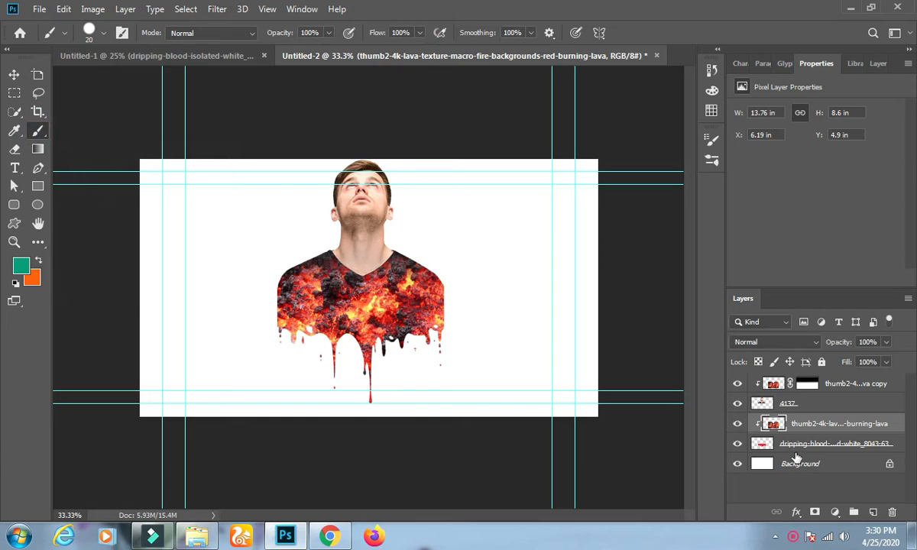
click(764, 442)
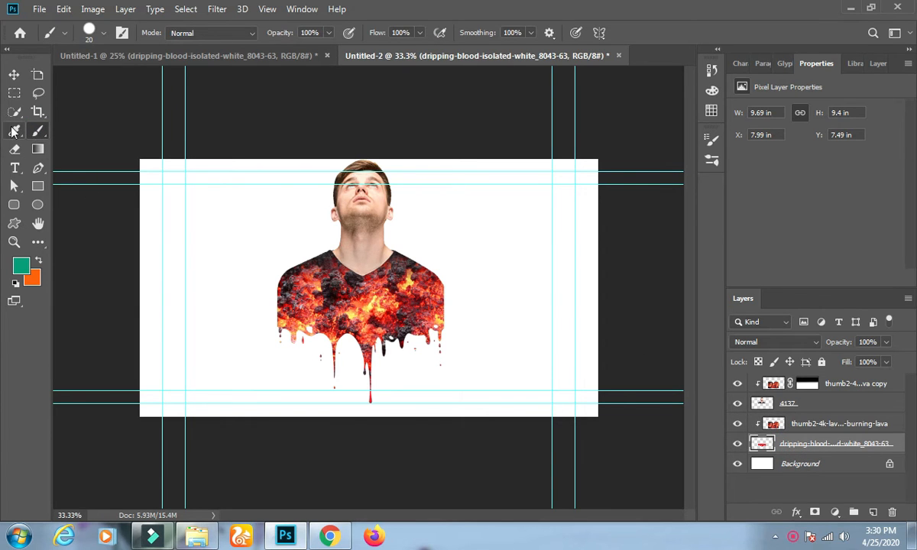
click(329, 32)
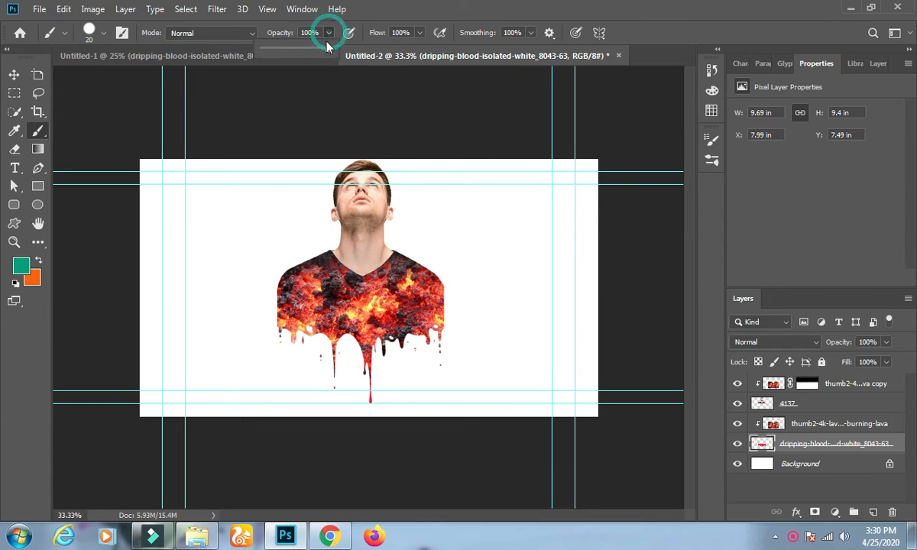
click(420, 33)
click(530, 32)
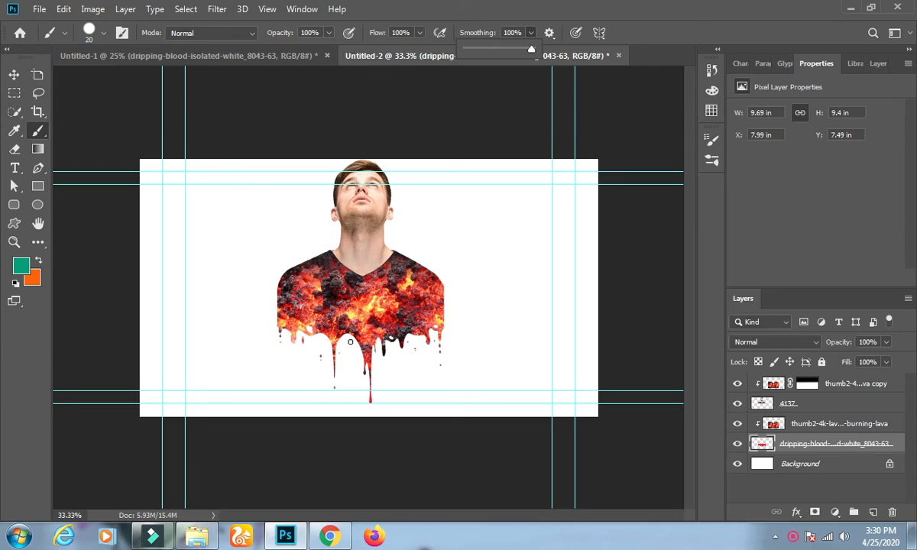
key(ctrl+plus)
key(ctrl+plus)
key(ctrl+plus)
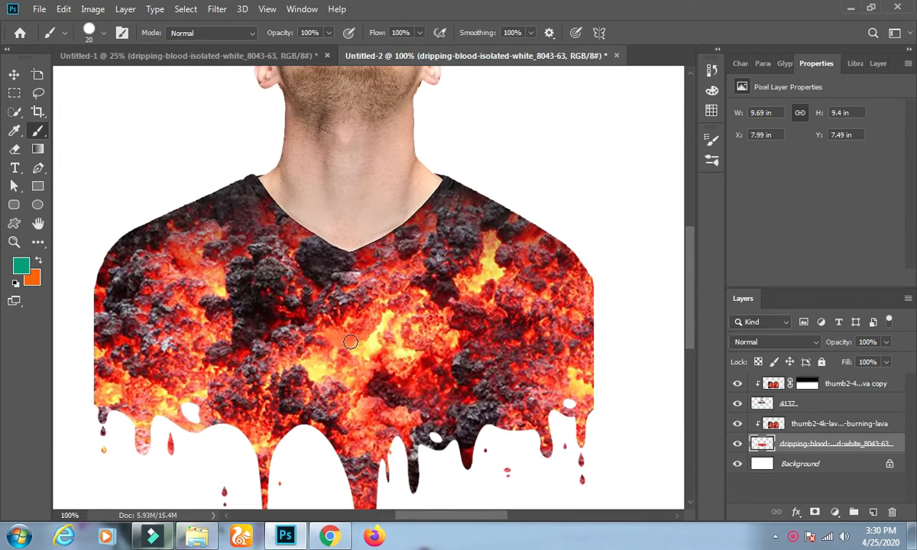
scroll(350, 342, down, 5)
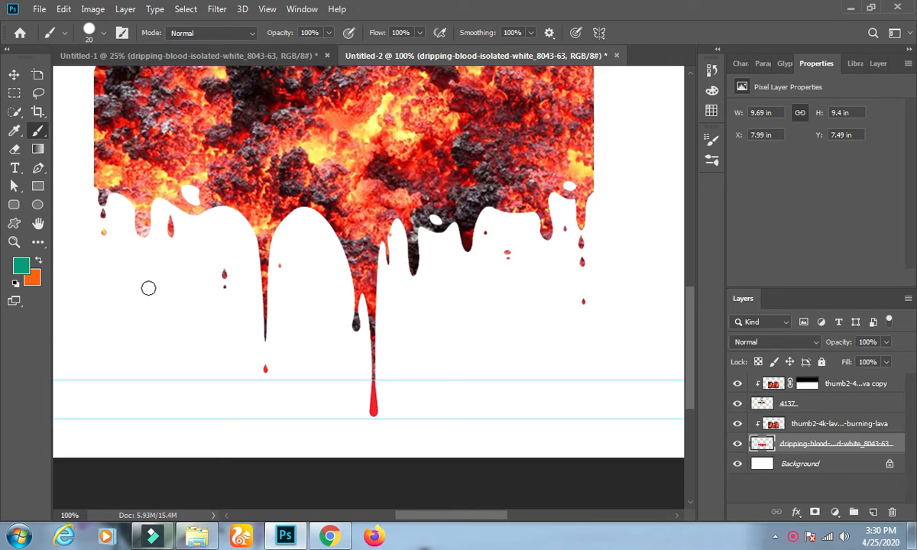
key(bracketleft)
click(143, 254)
shift+click(141, 275)
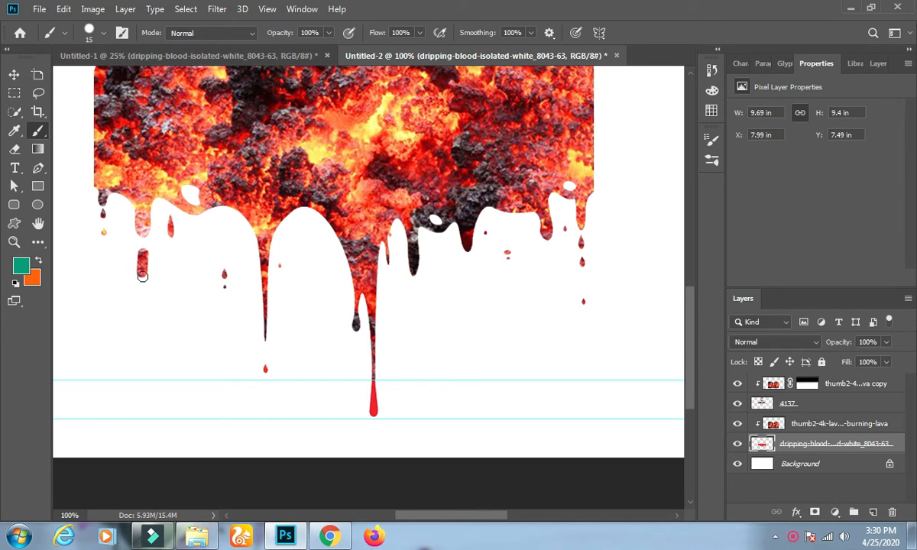
key(ctrl+z)
Extend the dot downward into a vertical column with four more dots, reducing the brush size to 9 px
click(144, 271)
key(bracketleft)
click(143, 285)
click(142, 300)
click(142, 315)
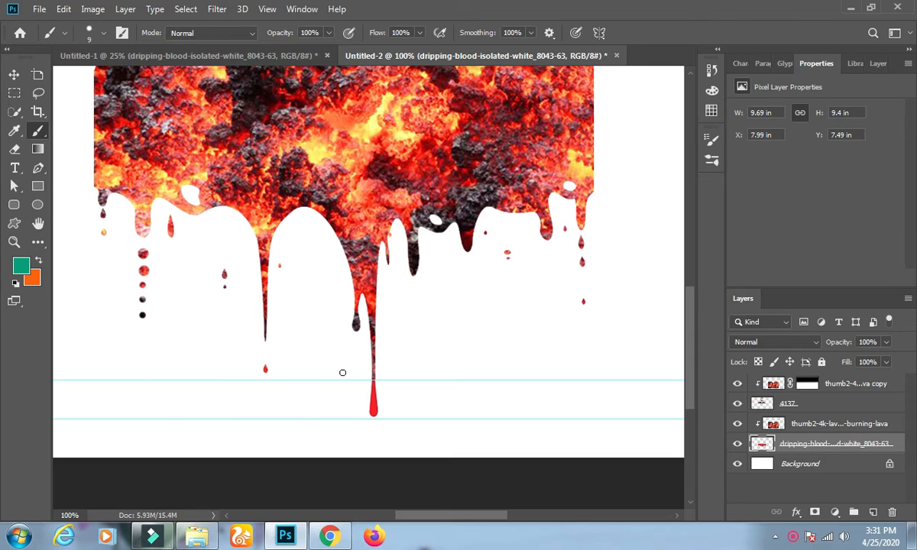
Choose the 284 px spatter tip in the brush settings and reduce the brush size to 200 px
click(711, 158)
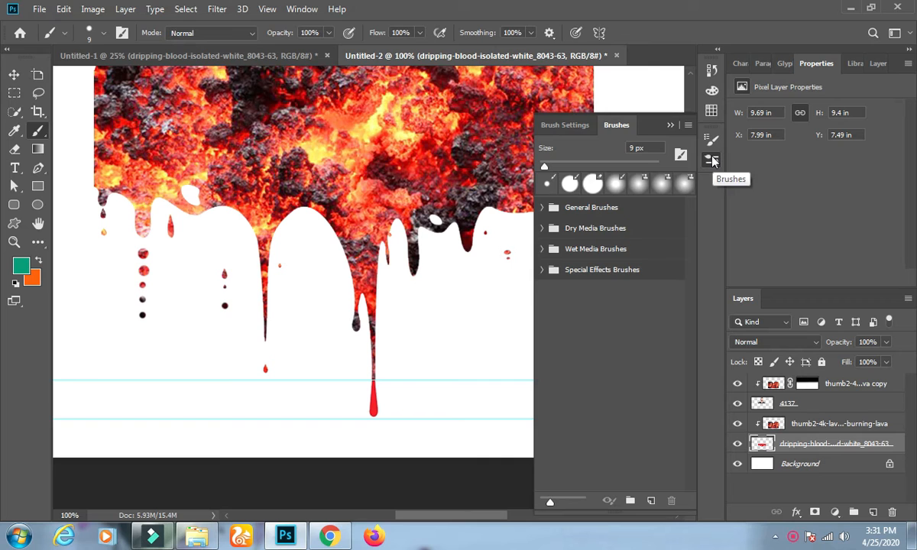
click(711, 155)
click(710, 141)
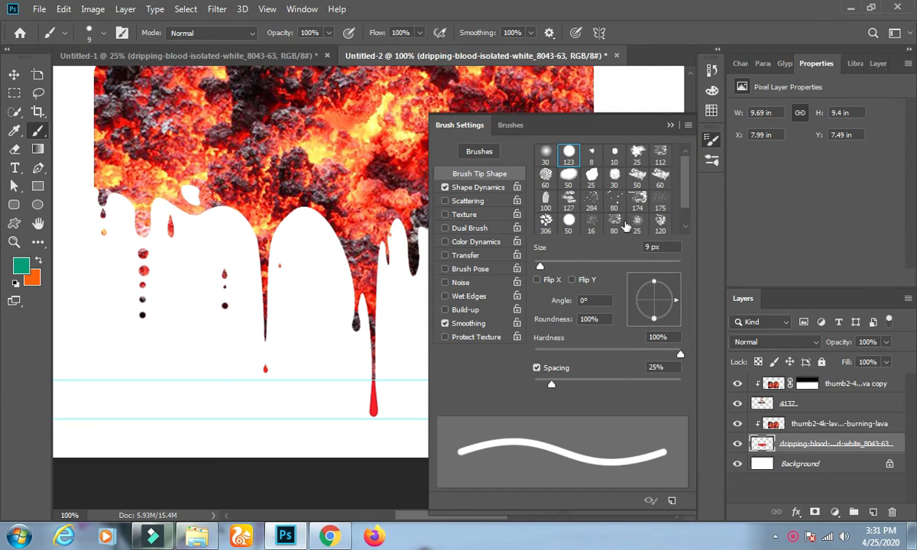
scroll(639, 229, down, 1)
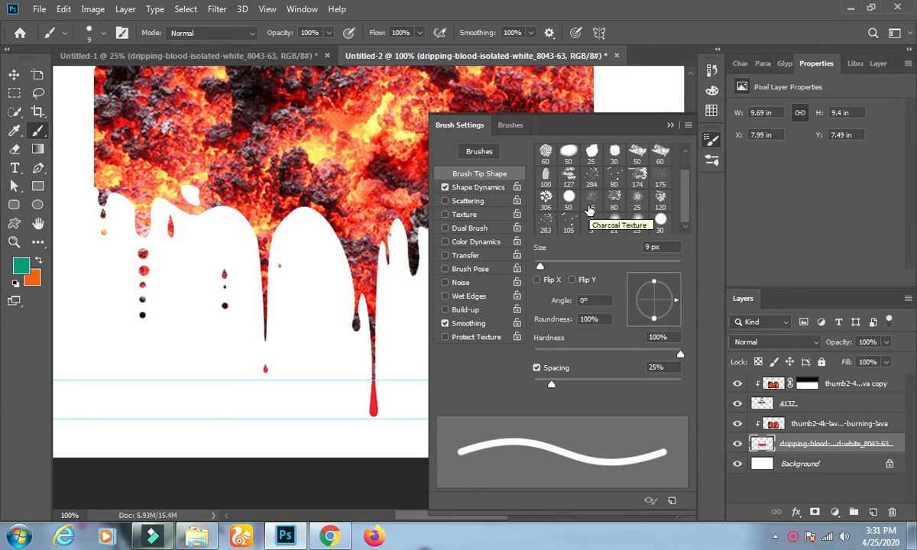
scroll(614, 205, up, 1)
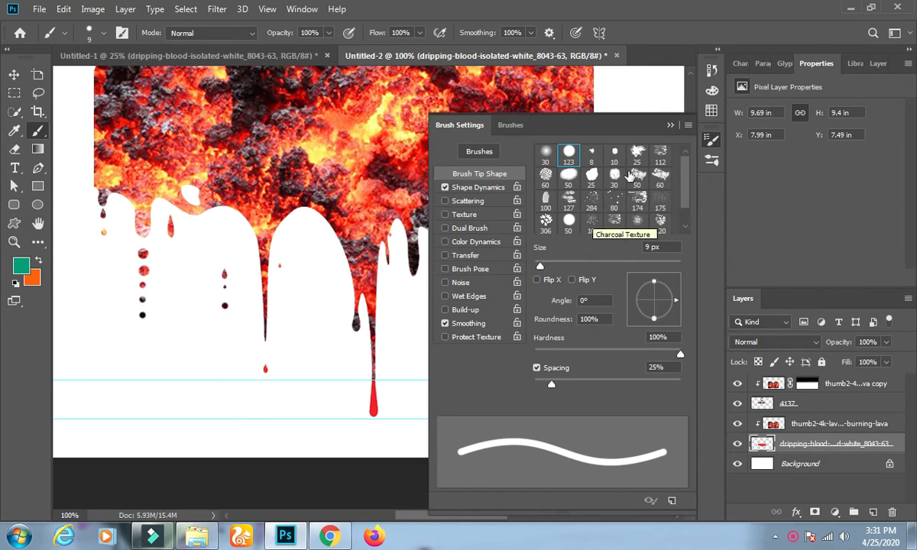
scroll(631, 197, down, 1)
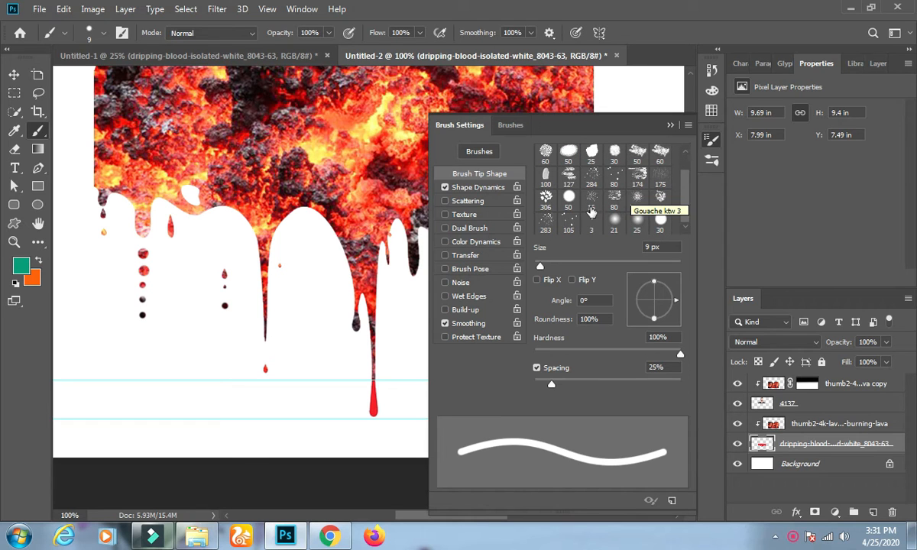
click(546, 221)
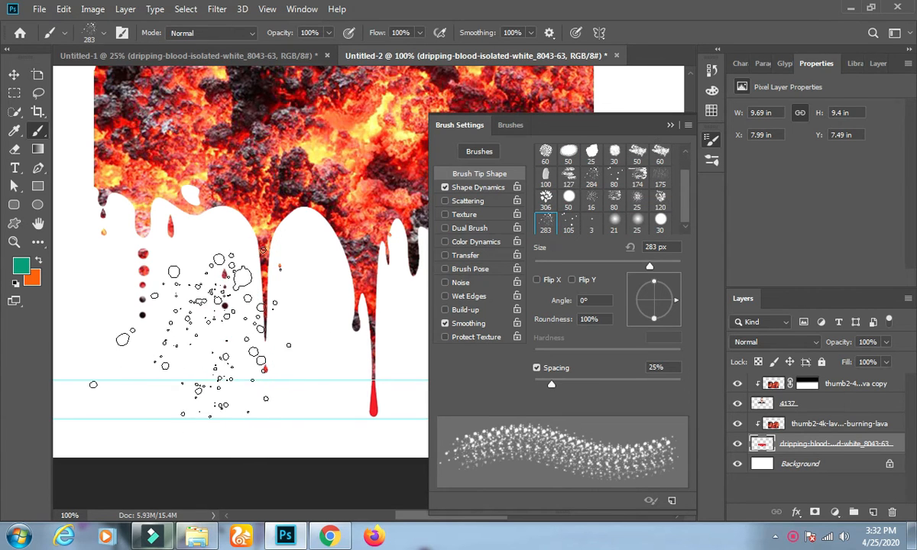
key(bracketleft)
key(bracketleft)
key(bracketleft)
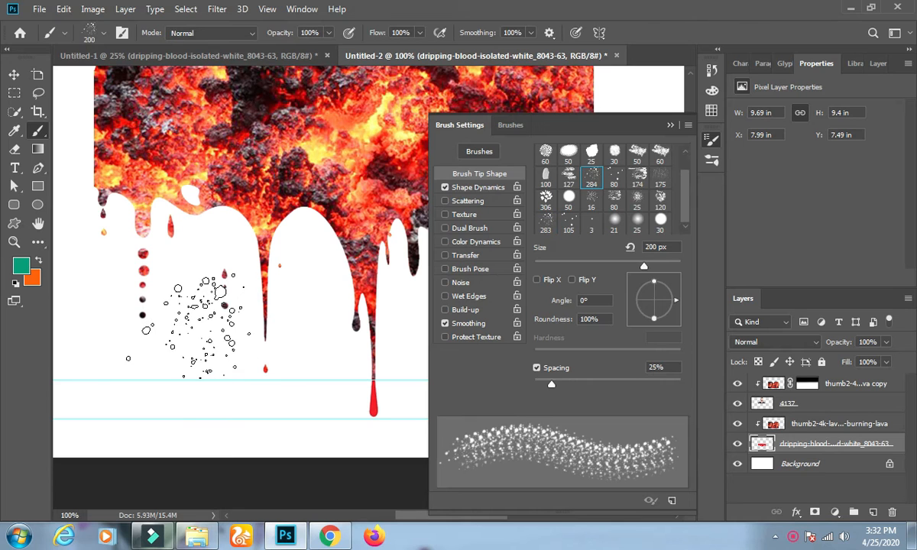
Stamp 175 px spatter bursts among the left and right drips of the dripping-blood layer, plus an 80 px burst below the right group
click(188, 296)
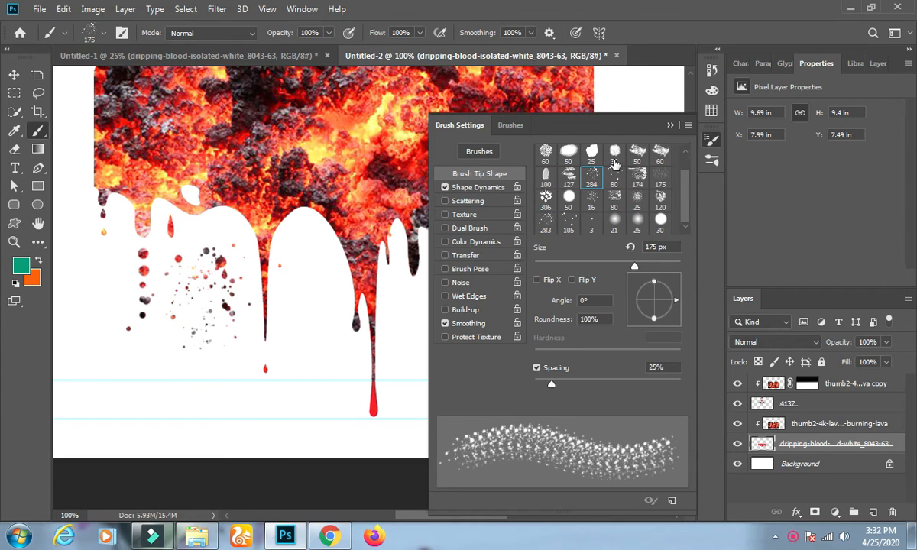
click(670, 125)
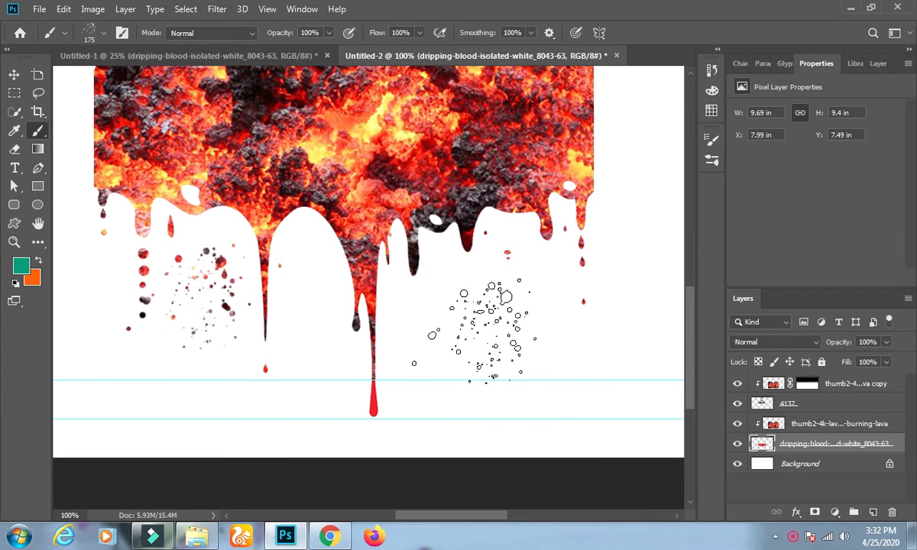
click(482, 306)
key(bracketleft)
key(bracketleft)
key(bracketleft)
key(bracketleft)
key(bracketleft)
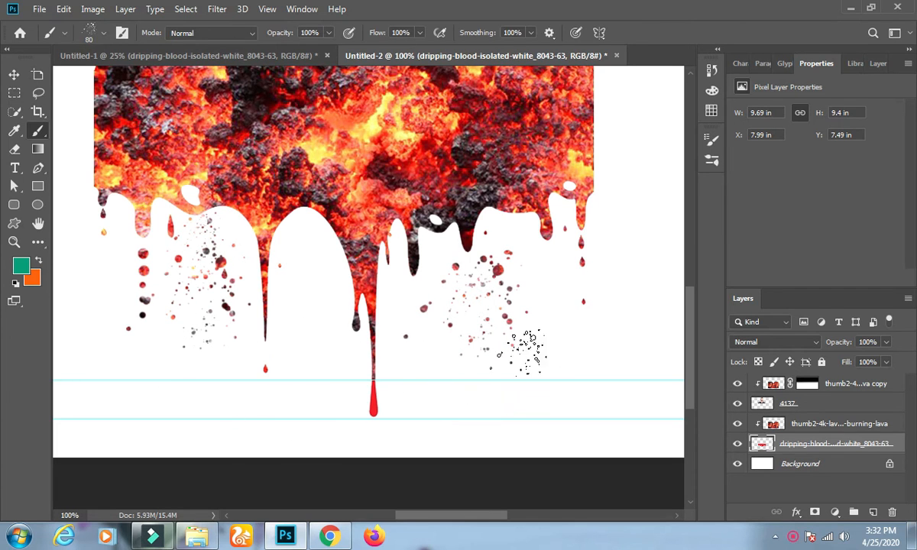
click(457, 380)
Enlarge the spatter brush to 250 px and stamp more droplets around the right-hand drips
key(bracketright)
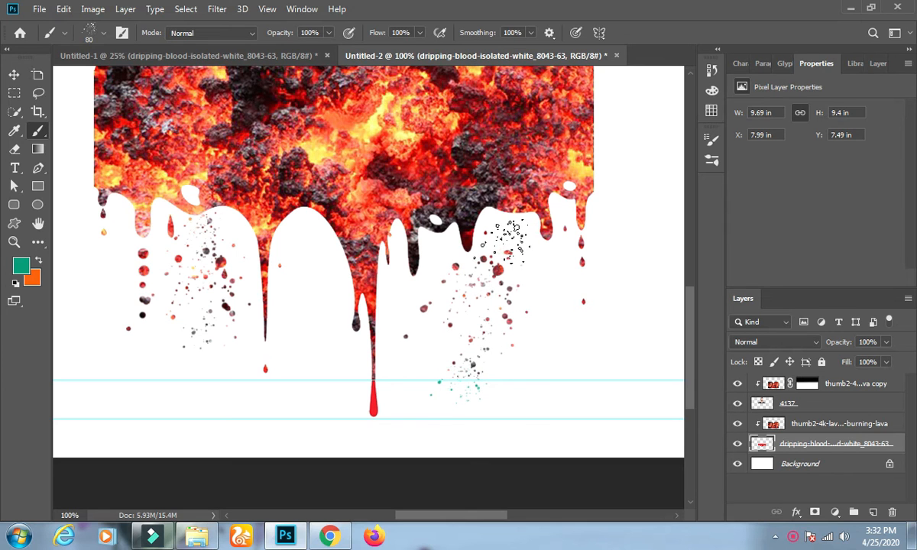
key(bracketright)
key(bracketright)
key(bracketright)
key(bracketright)
key(bracketright)
key(bracketright)
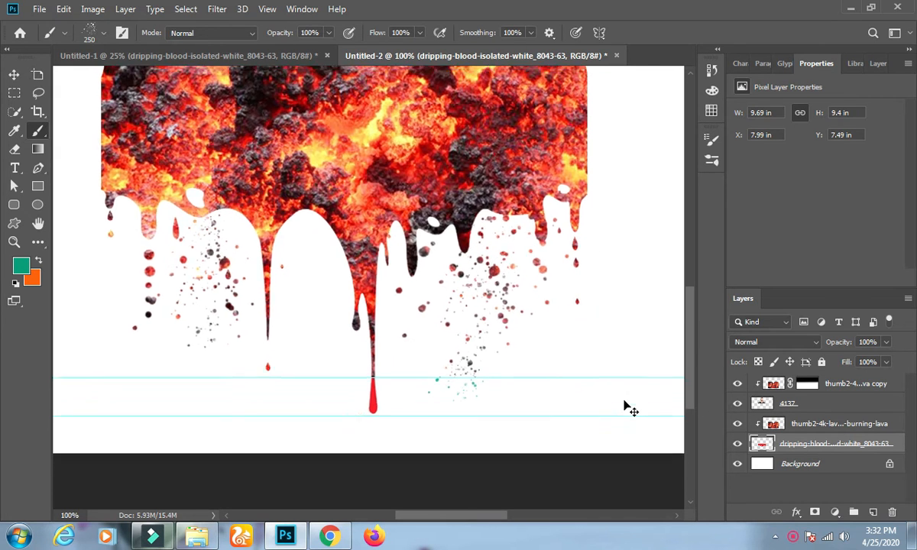
Paint 250 px spatter droplets along the left and right side edges of the lava shirt on the dripping-blood layer
scroll(625, 405, down, 5)
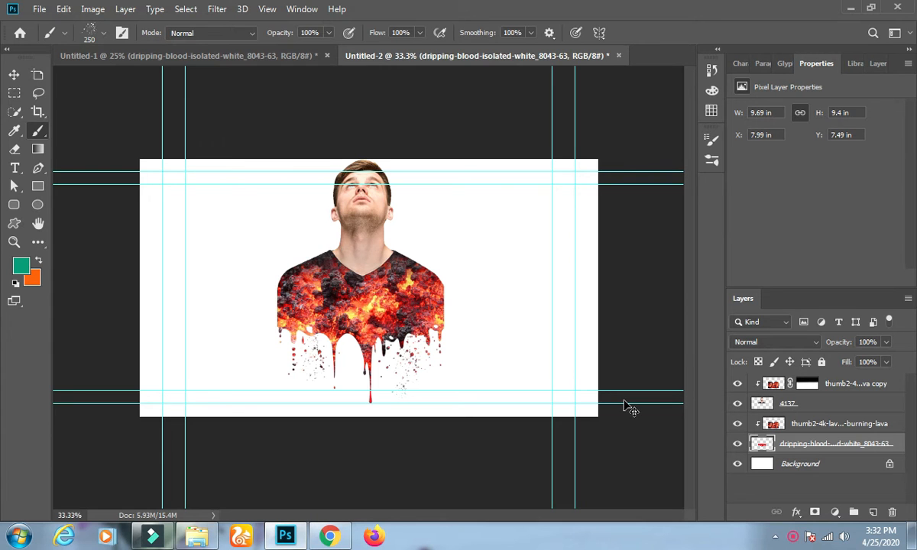
scroll(625, 405, up, 2)
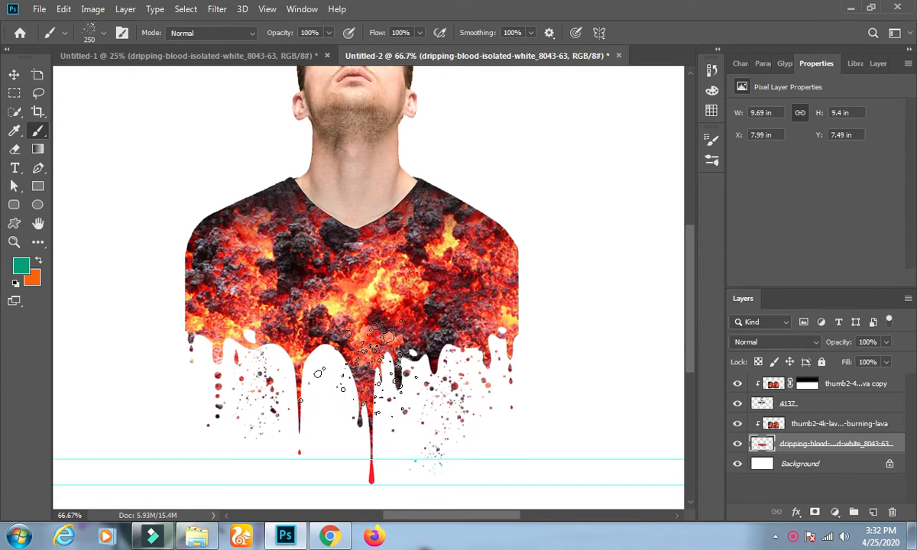
scroll(352, 359, down, 4)
scroll(352, 359, up, 3)
mouse_move(222, 287)
mouse_down()
mouse_move(203, 263)
mouse_move(195, 268)
mouse_move(218, 252)
mouse_move(229, 269)
mouse_move(214, 259)
mouse_move(229, 245)
mouse_move(225, 217)
mouse_move(240, 266)
mouse_up()
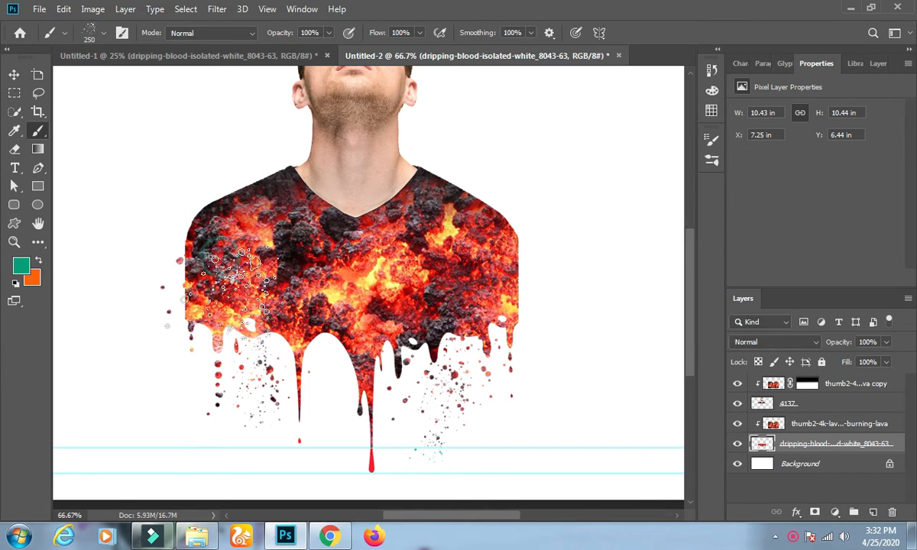
mouse_move(527, 290)
mouse_down()
mouse_move(522, 266)
mouse_move(491, 308)
mouse_up()
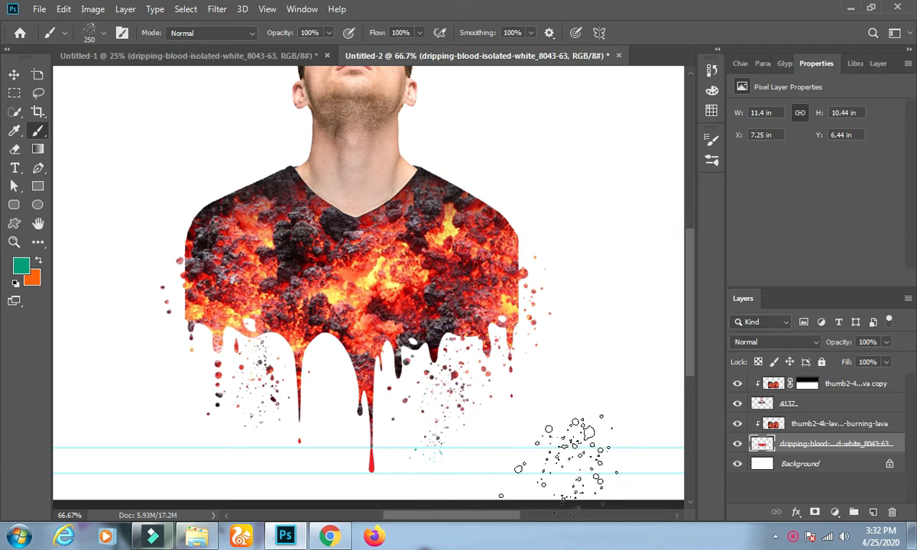
key(ctrl+minus)
key(ctrl+minus)
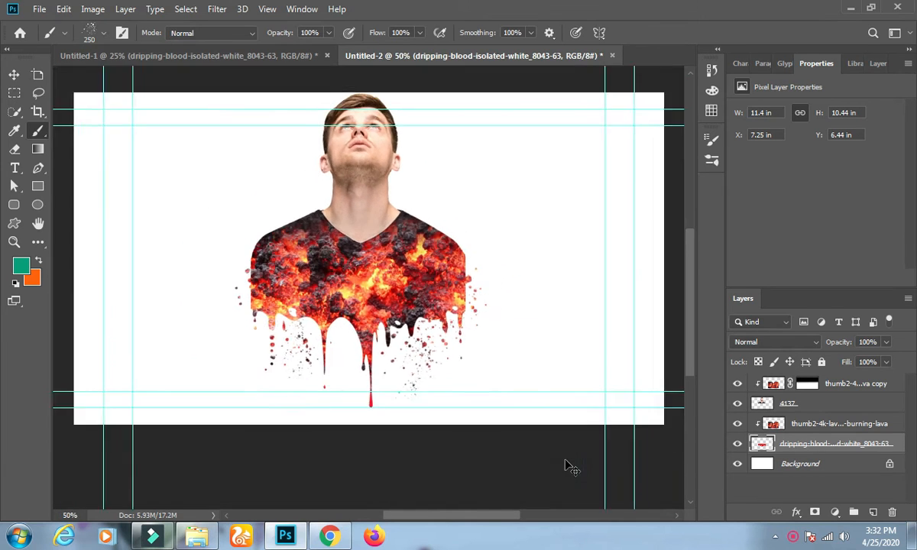
key(ctrl+minus)
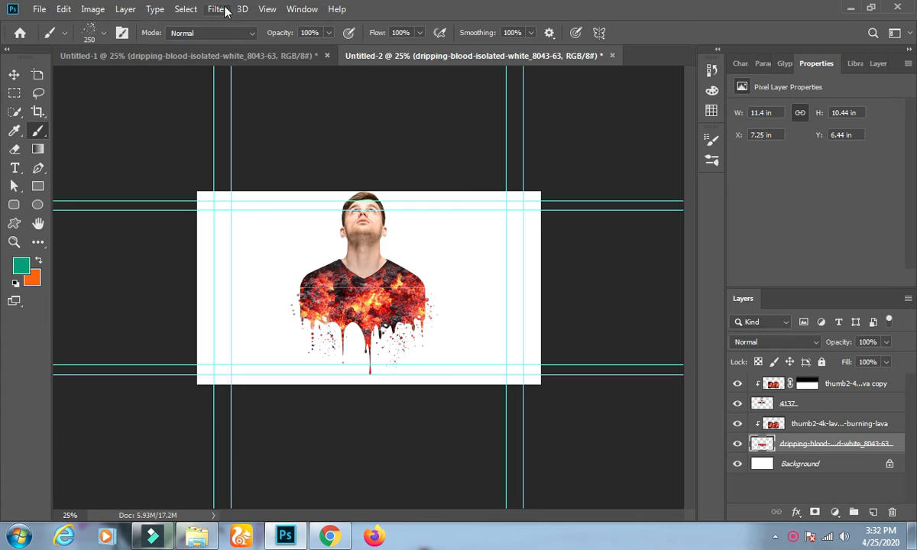
Nudge the dripping-blood layer slightly upward to a Y position of 6.39 in with the Move tool
click(13, 77)
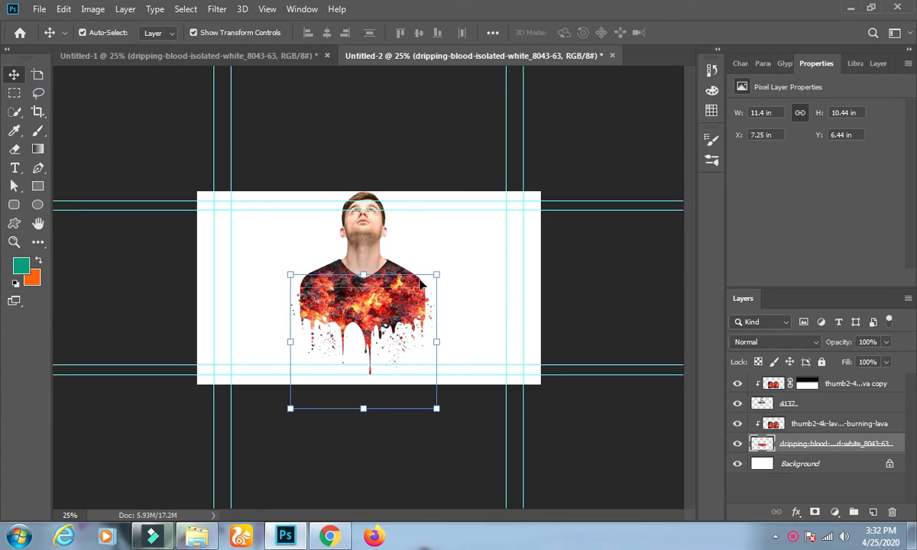
click(434, 244)
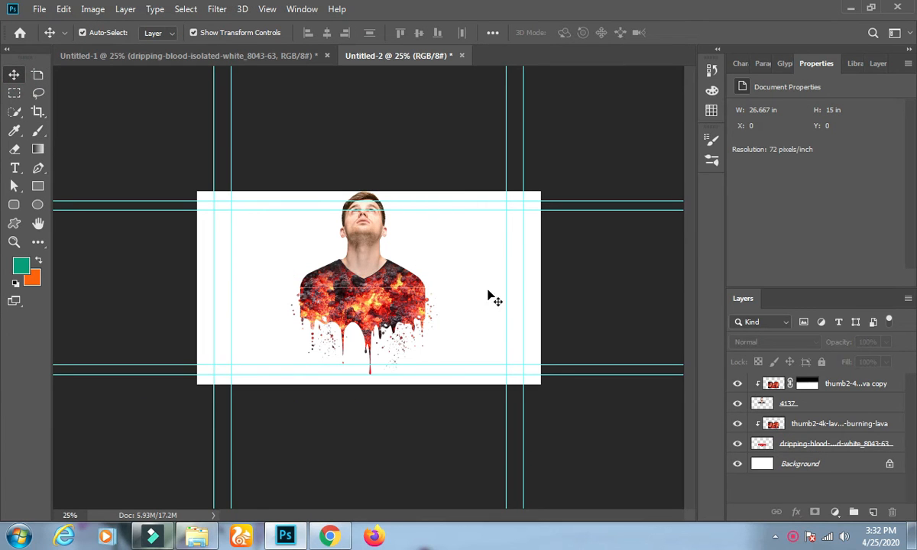
click(791, 443)
key(Up)
key(Up)
key(Up)
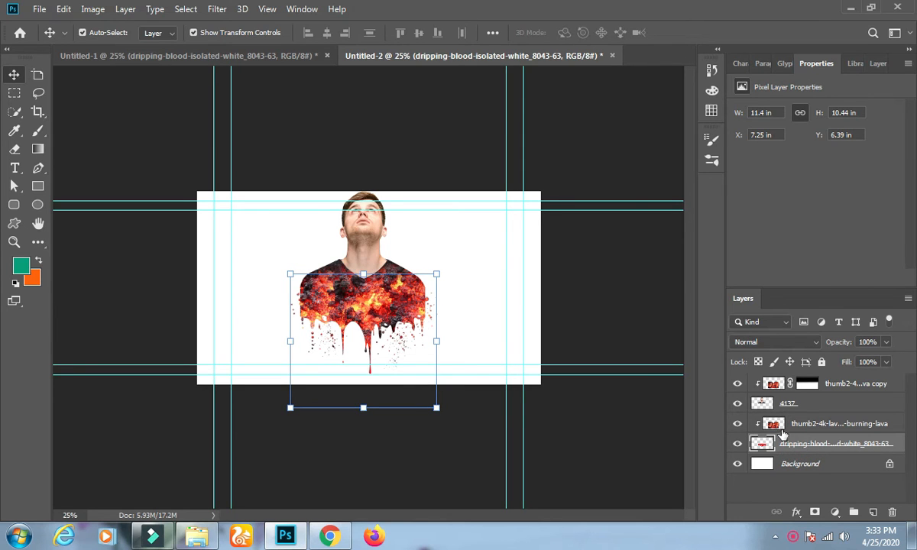
click(496, 337)
Convert the locked Background into a regular, editable layer
click(832, 464)
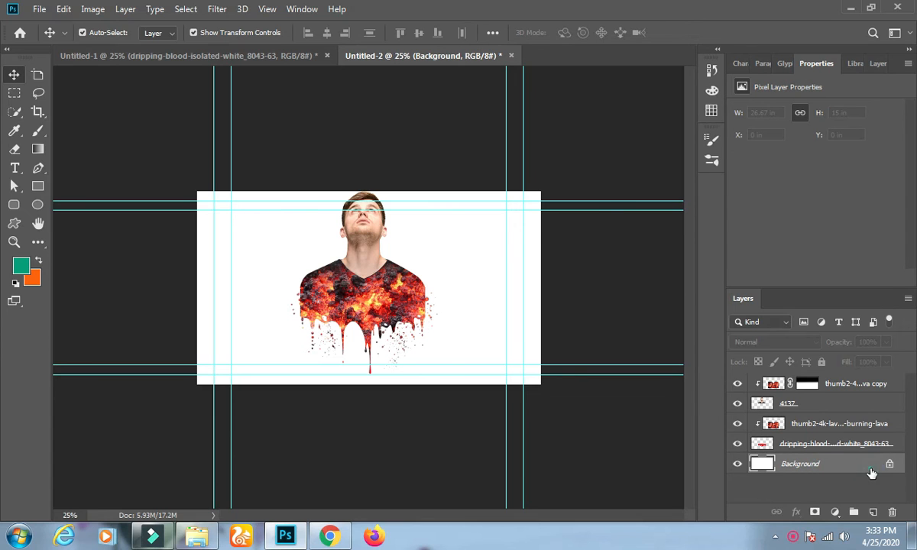
double_click(871, 472)
click(575, 152)
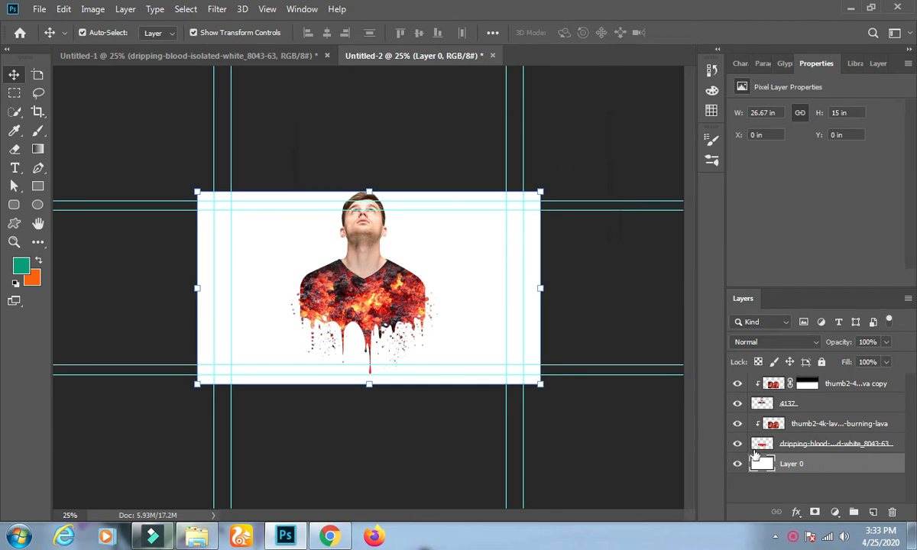
Add a Gradient Overlay effect to the white bottom layer, with its scale at 150% and opacity at 33%
click(798, 512)
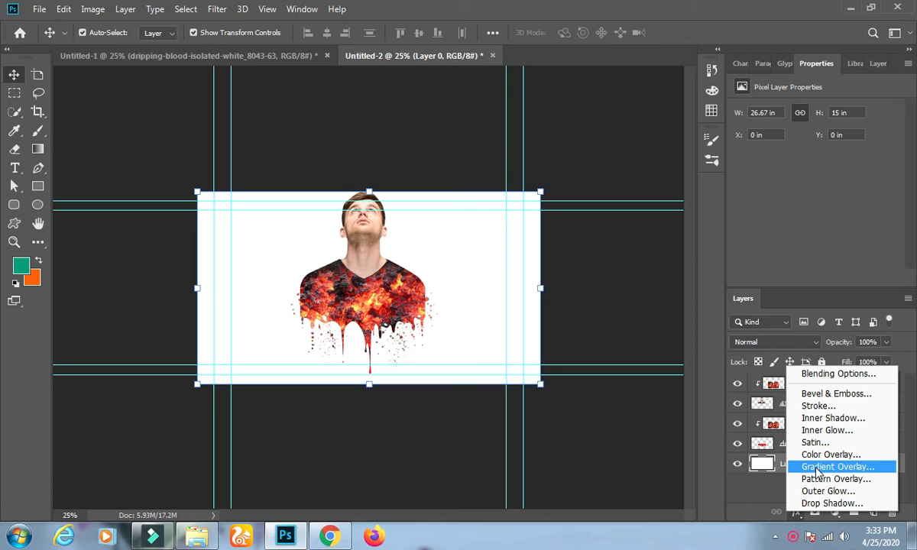
click(823, 469)
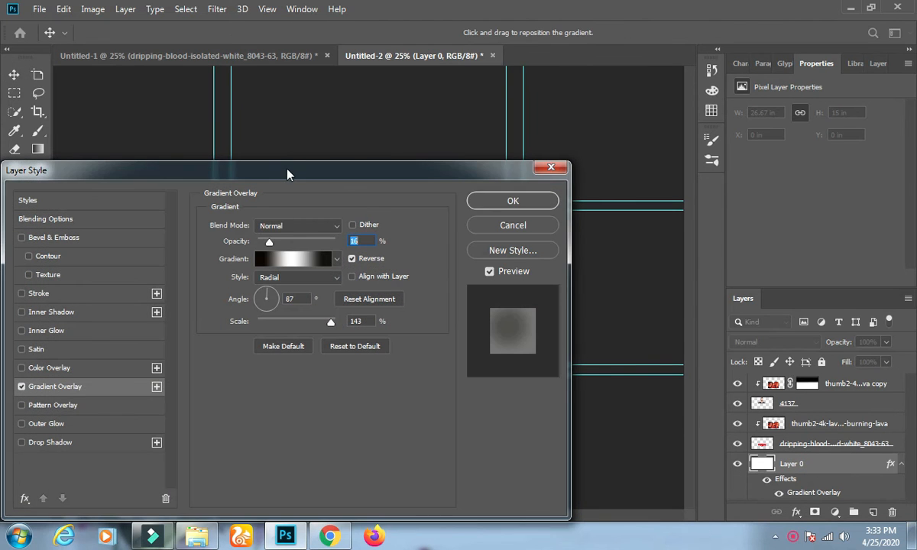
drag(287, 174, 688, 279)
drag(788, 283, 853, 118)
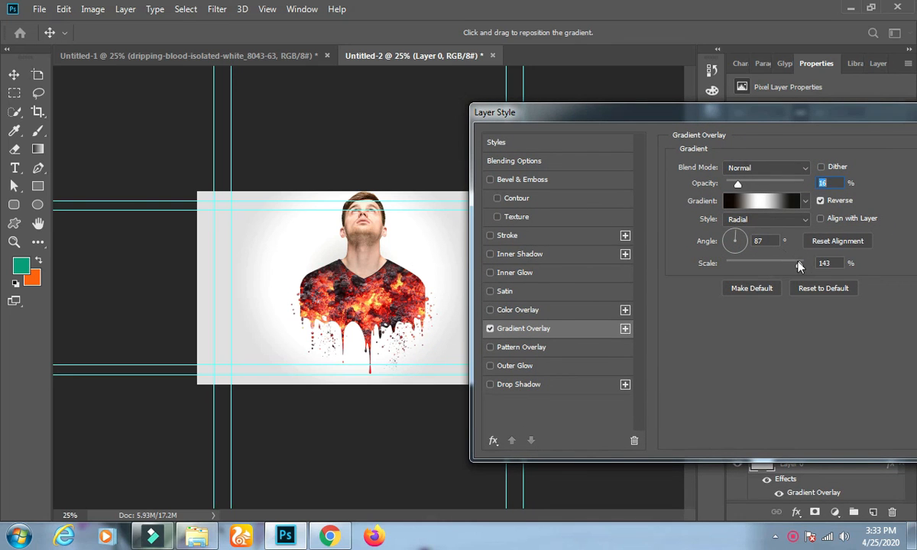
drag(800, 266, 822, 262)
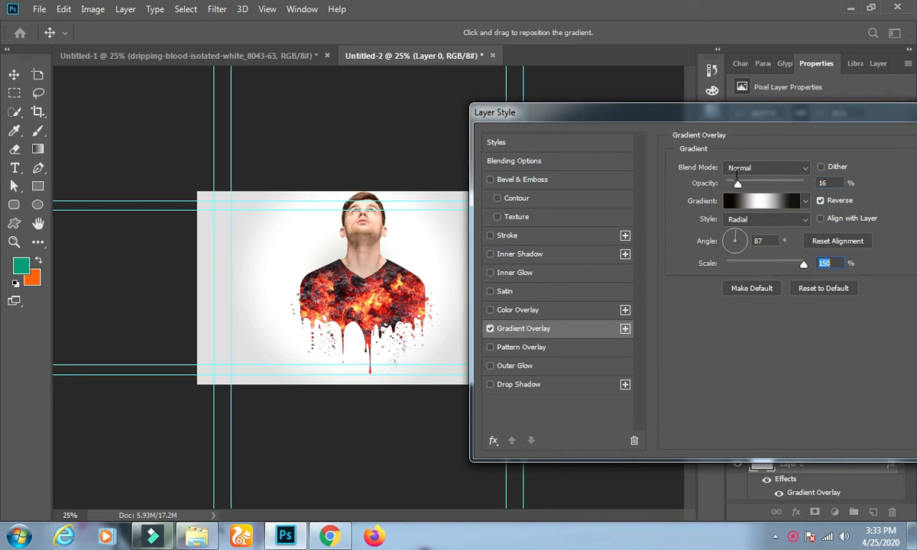
drag(737, 186, 754, 197)
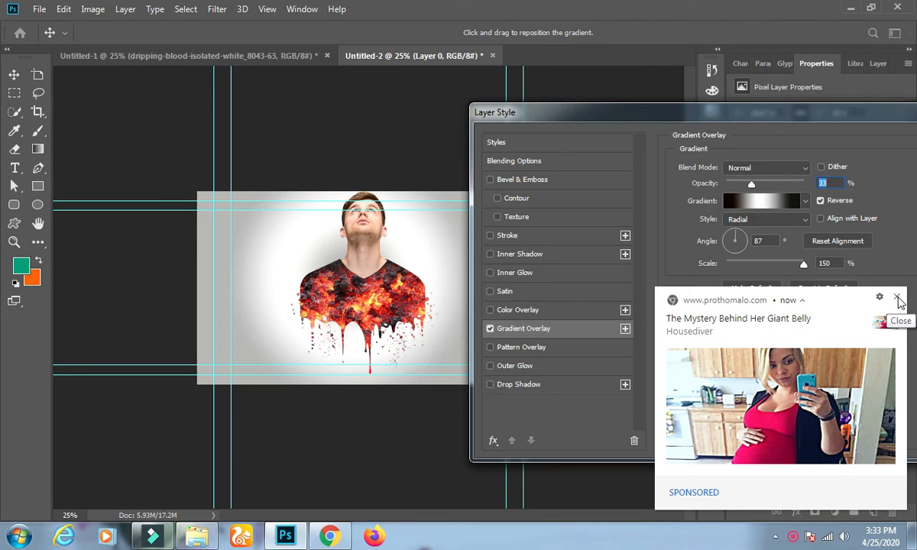
click(898, 298)
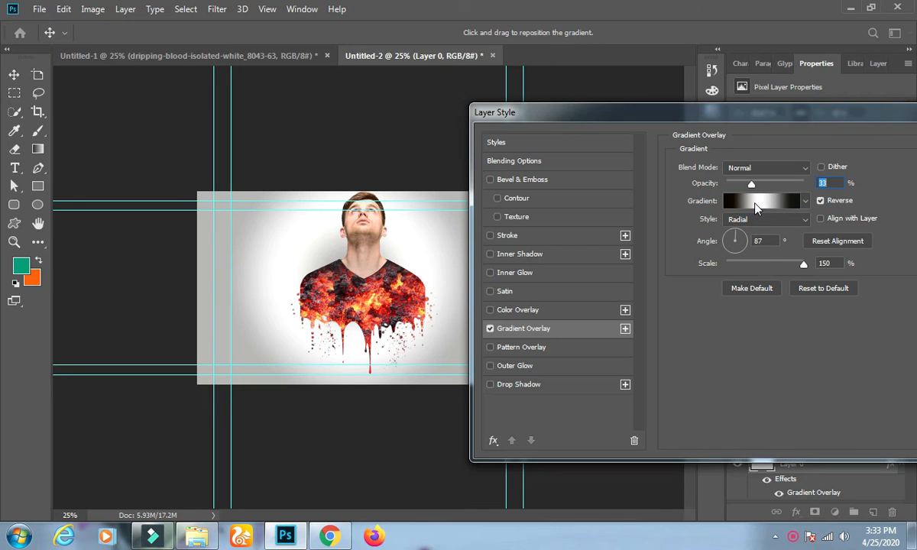
Set the Gradient Overlay's angle to 72° and reposition the radial gradient's bright center behind the man
click(739, 233)
mouse_move(739, 234)
mouse_down()
mouse_move(747, 236)
mouse_move(725, 243)
mouse_move(732, 255)
mouse_move(739, 238)
mouse_up()
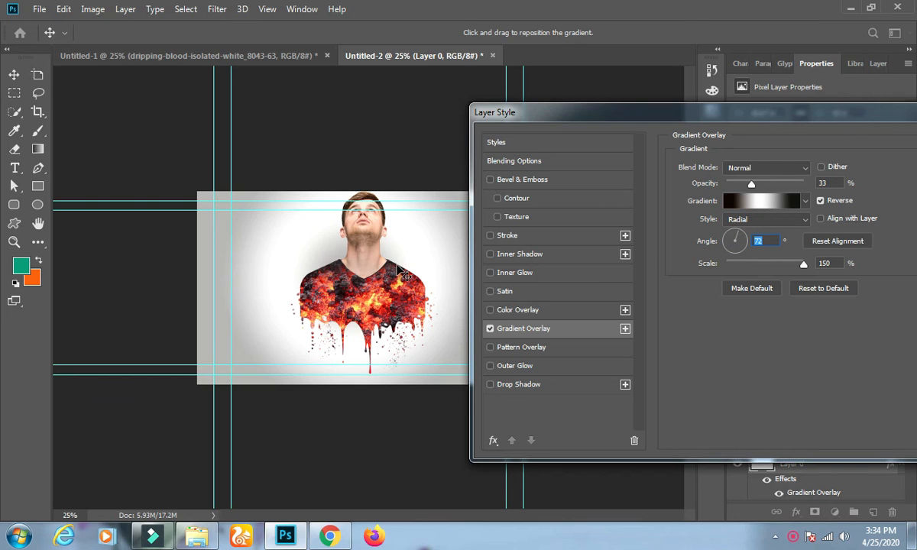
click(411, 259)
drag(412, 258, 415, 269)
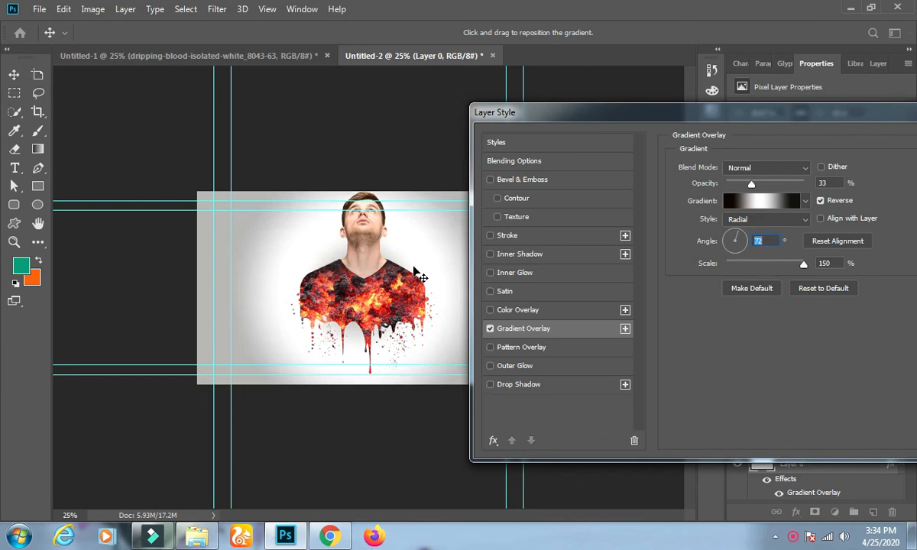
mouse_move(415, 273)
mouse_down()
mouse_move(419, 260)
mouse_move(415, 267)
mouse_up()
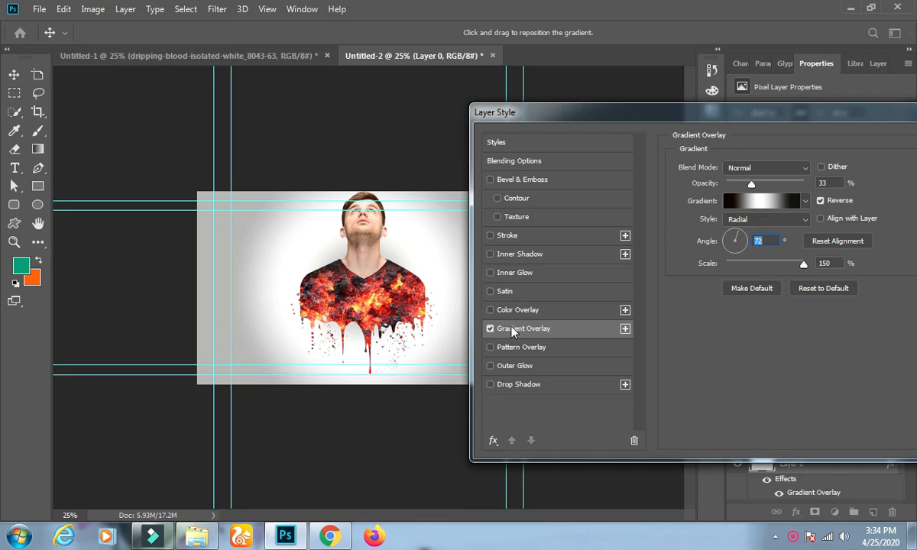
Lower the Gradient Overlay's opacity to 20% and apply the layer style
drag(803, 121, 800, 152)
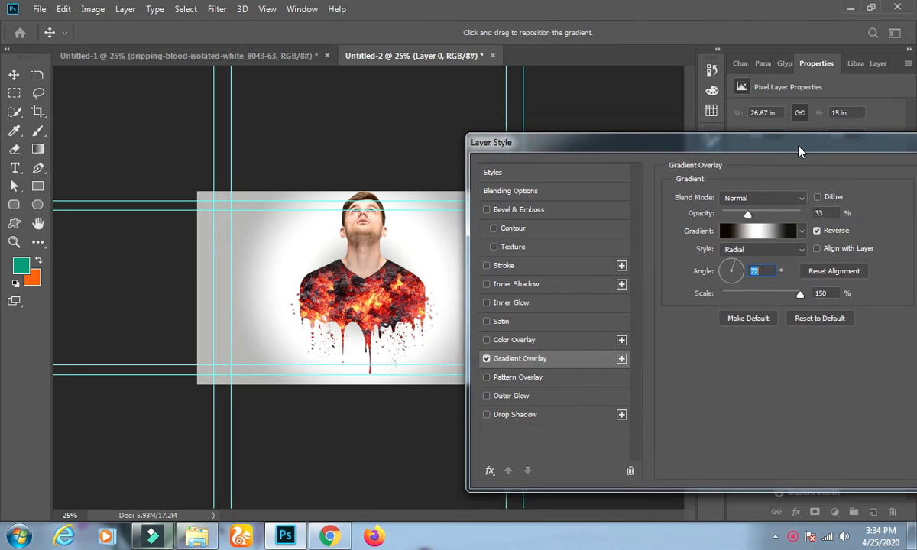
mouse_move(749, 218)
mouse_down()
mouse_move(687, 203)
mouse_move(740, 219)
mouse_up()
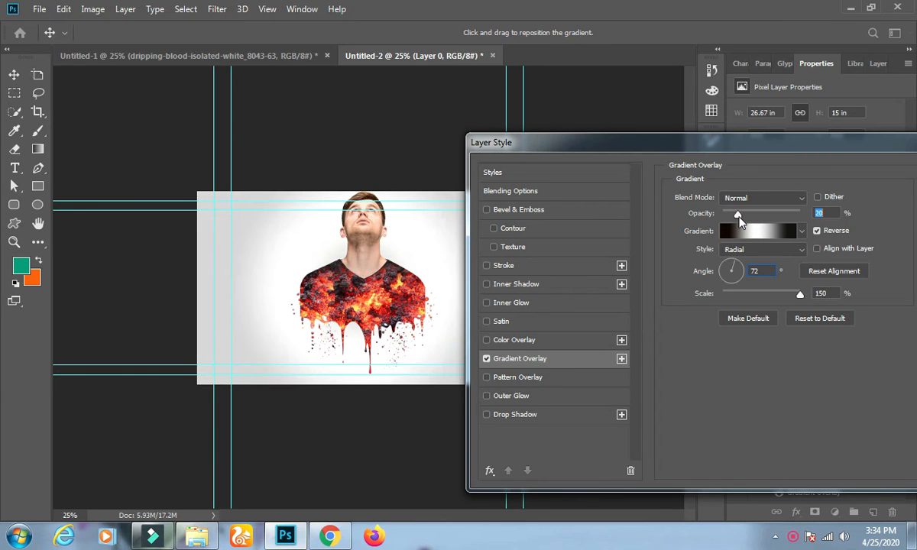
drag(712, 150, 253, 384)
click(508, 408)
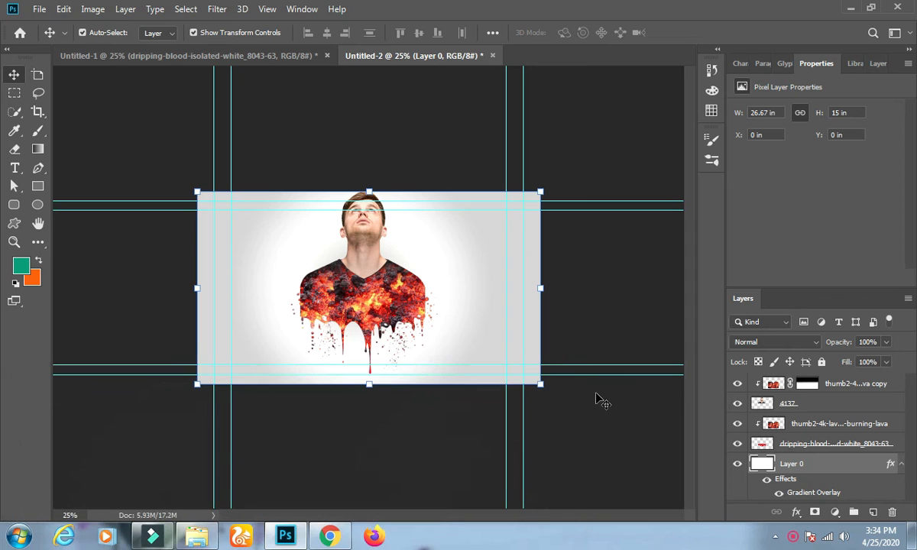
key(ctrl+minus)
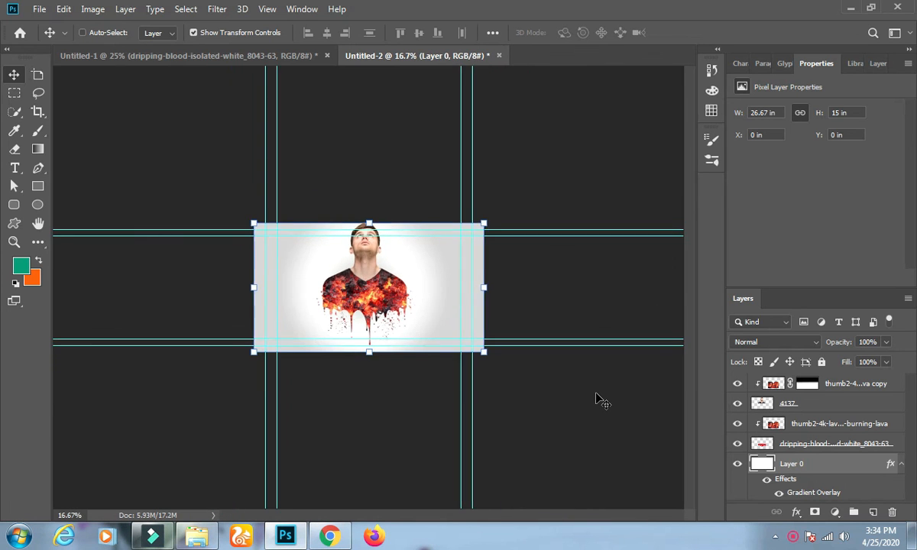
key(ctrl+equal)
key(ctrl+equal)
key(ctrl+equal)
key(ctrl+minus)
key(ctrl+minus)
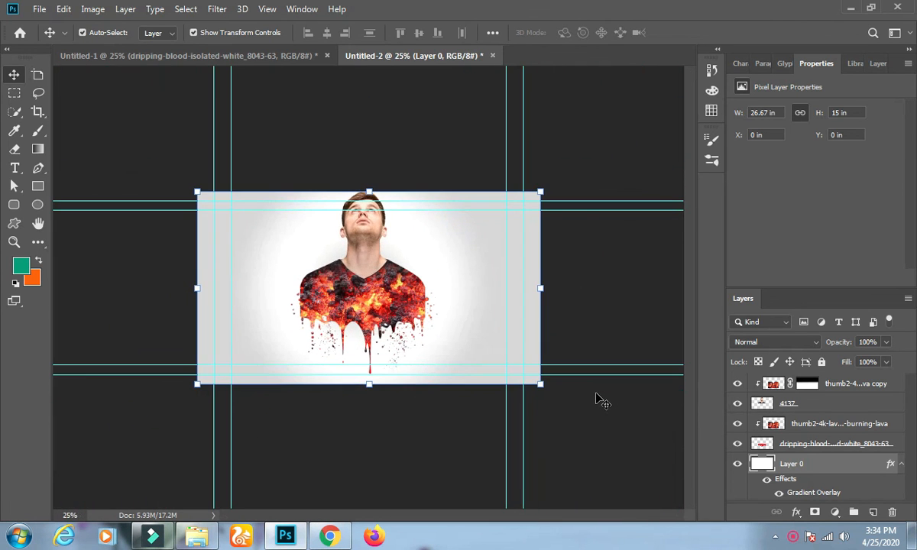